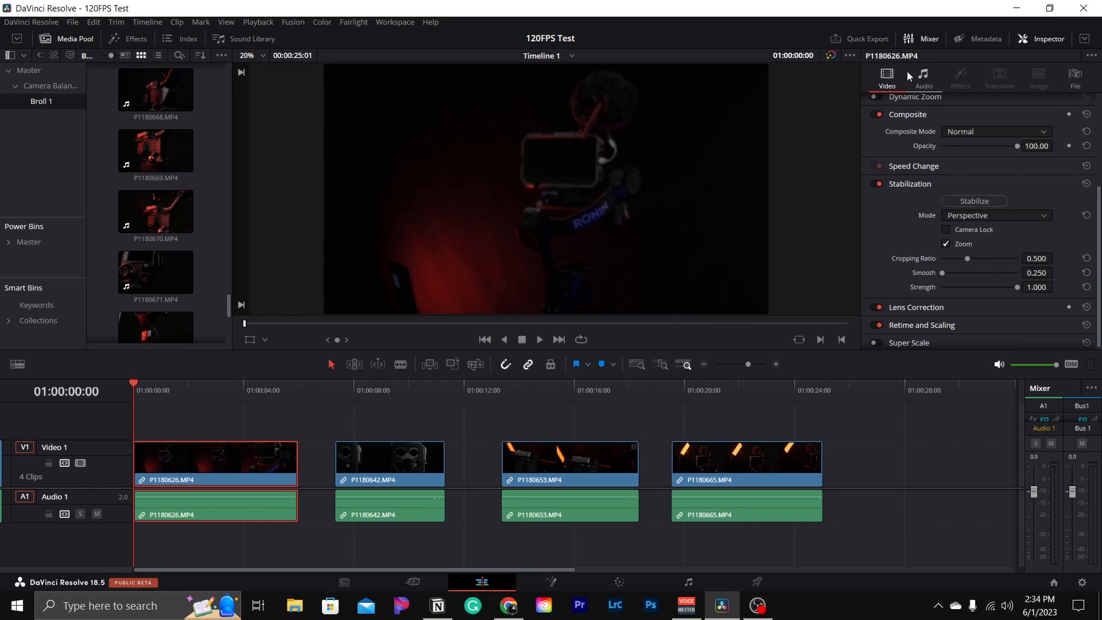
{"action": "left_click", "coordinate": [1044, 39]}
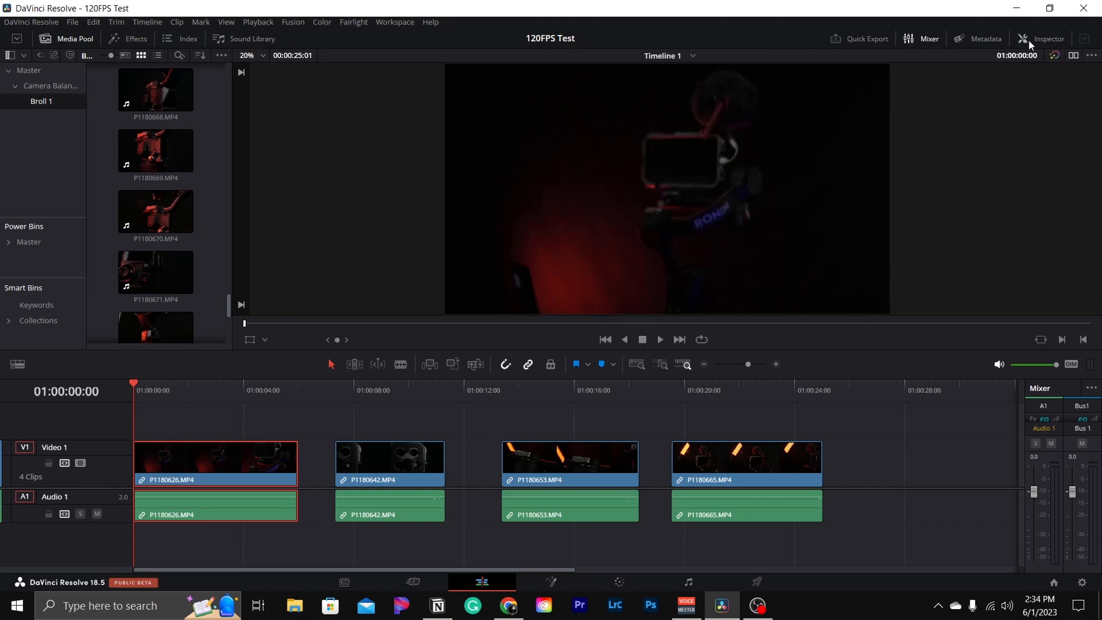
{"action": "left_click", "coordinate": [1027, 39]}
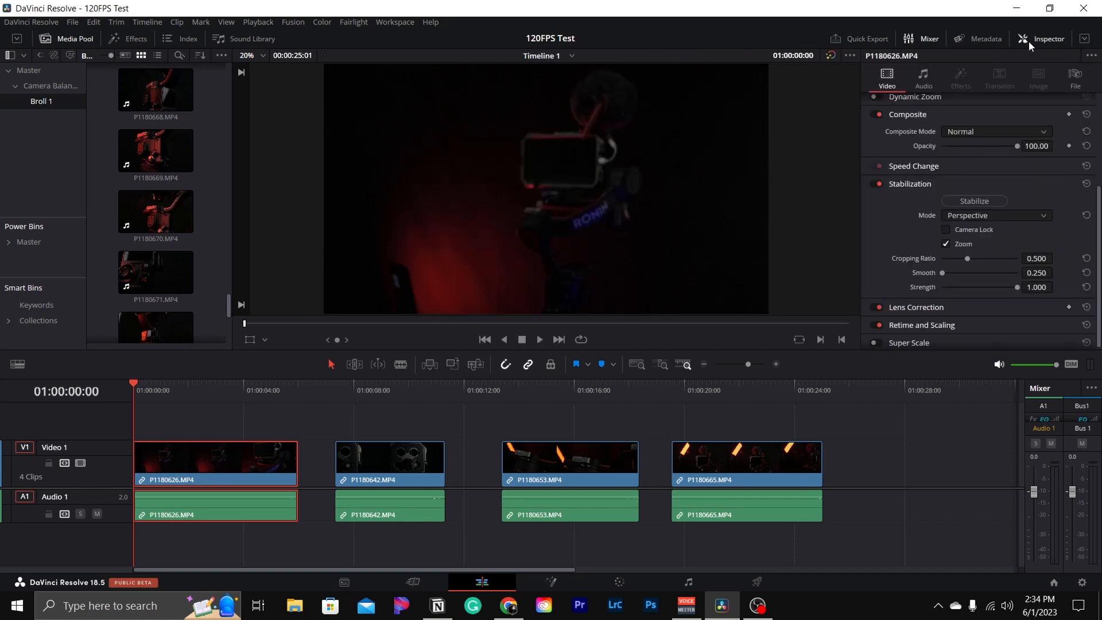
{"action": "left_click", "coordinate": [940, 184]}
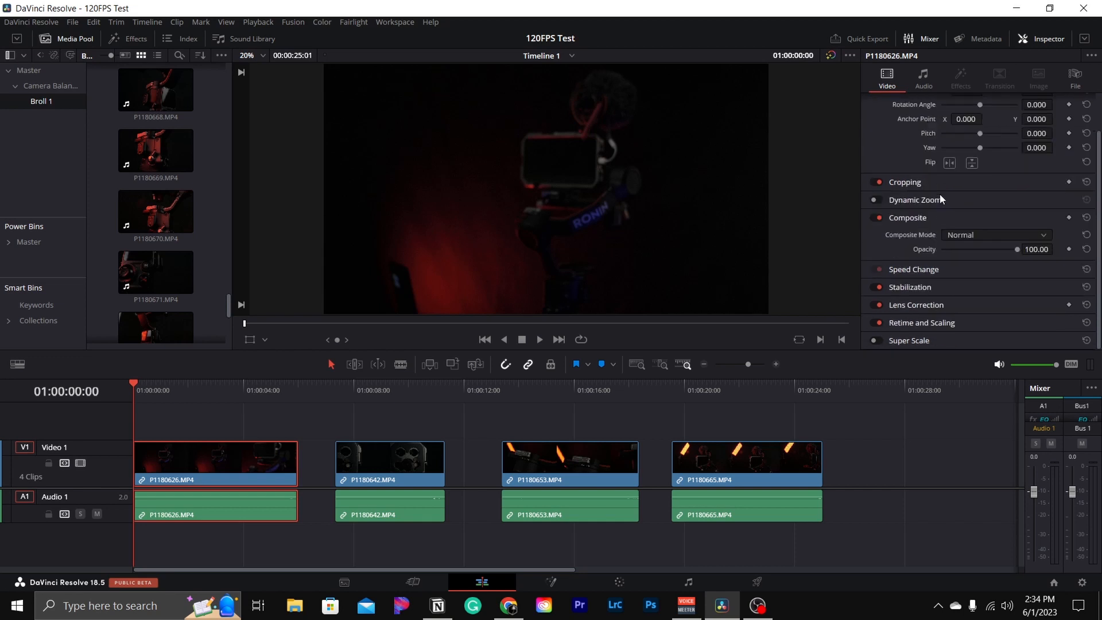
{"action": "left_click", "coordinate": [942, 286]}
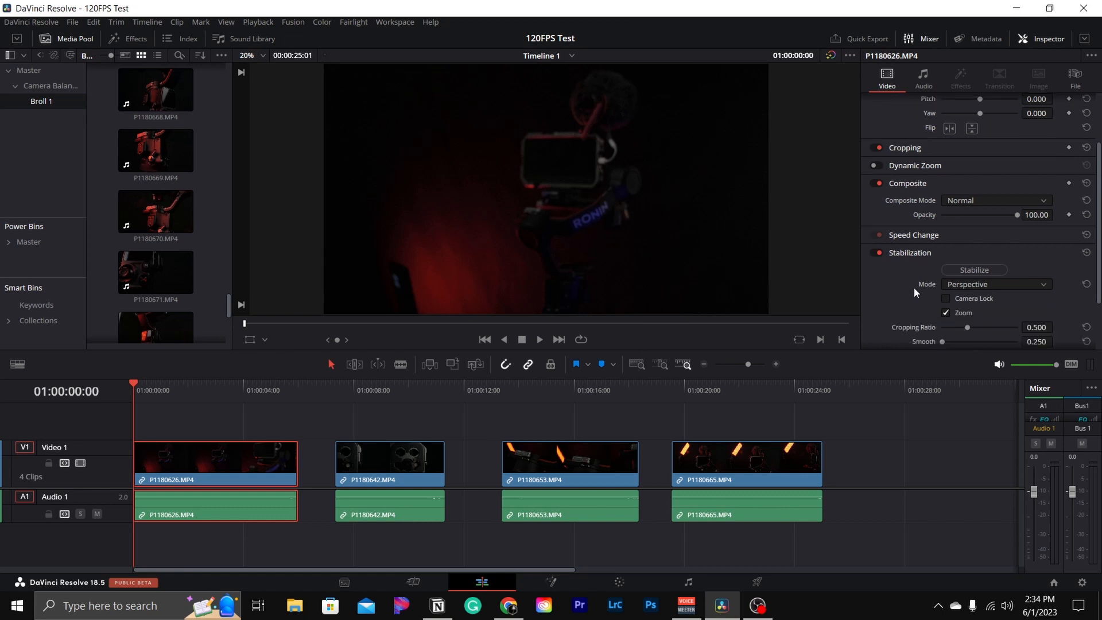
{"action": "scroll", "coordinate": [913, 288], "scroll_direction": "down", "scroll_amount": 1}
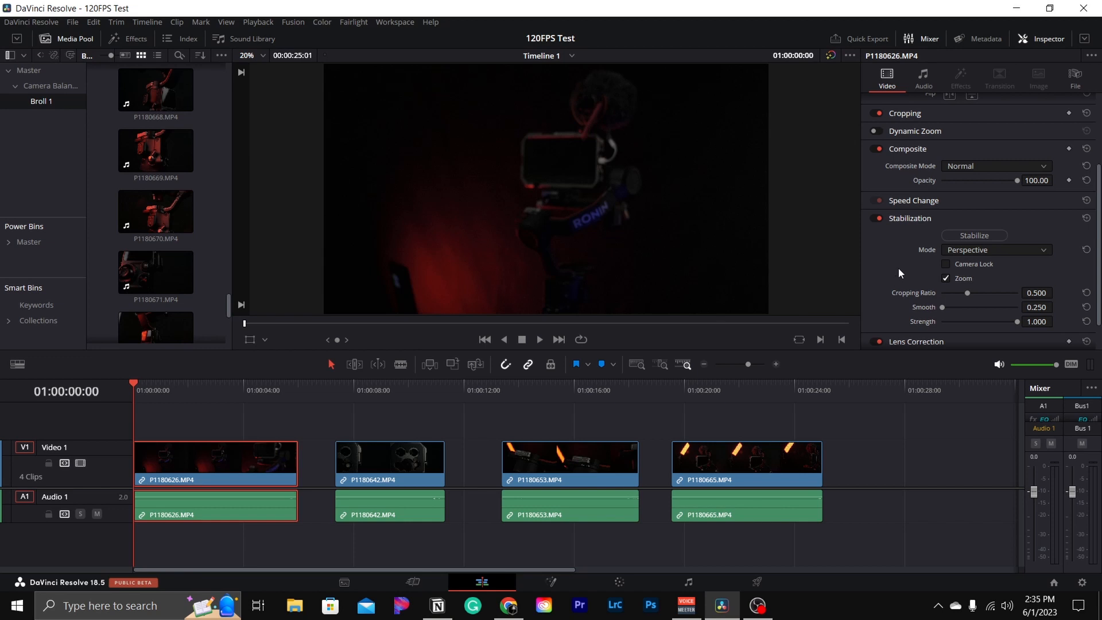
- Stabilize the first clip with Camera Lock enabled and play back part of the result
{"action": "left_click", "coordinate": [945, 264]}
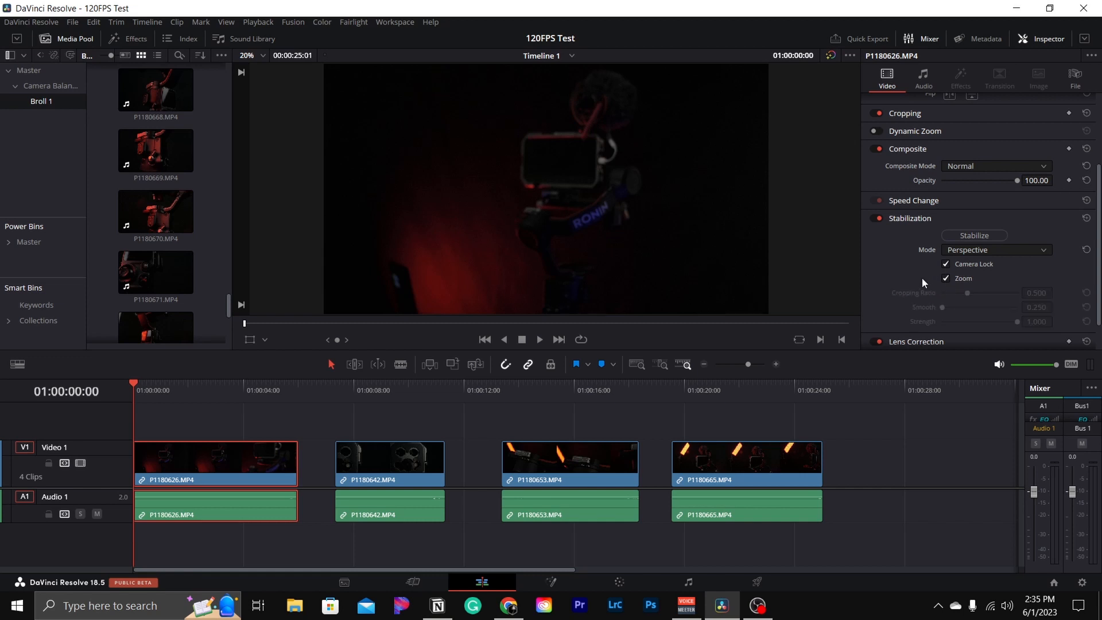
{"action": "left_click", "coordinate": [963, 236]}
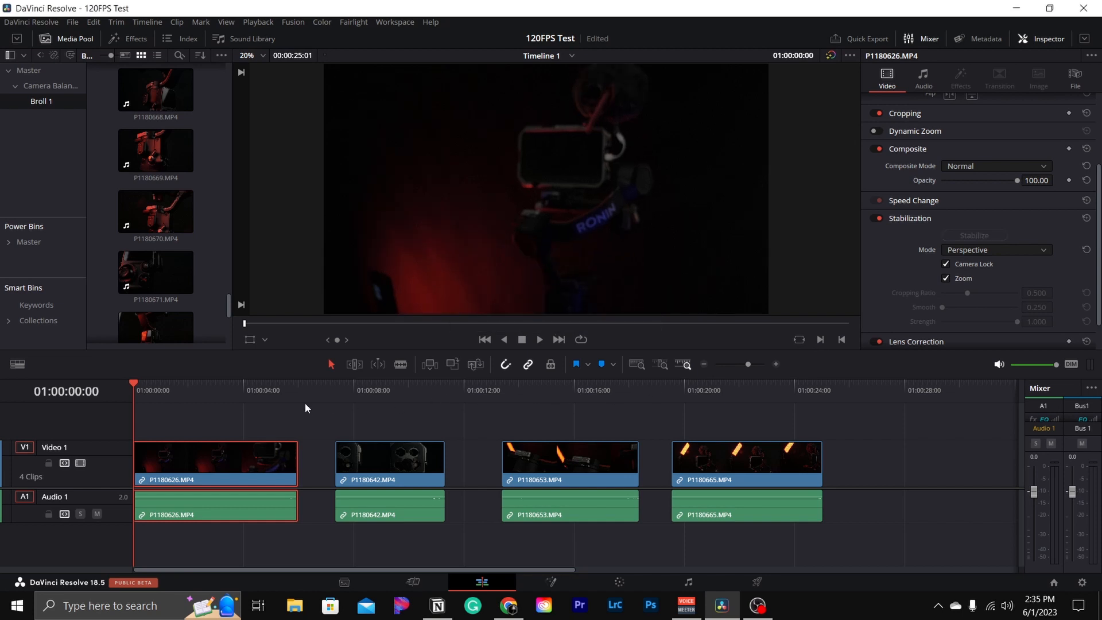
{"action": "key", "text": "space"}
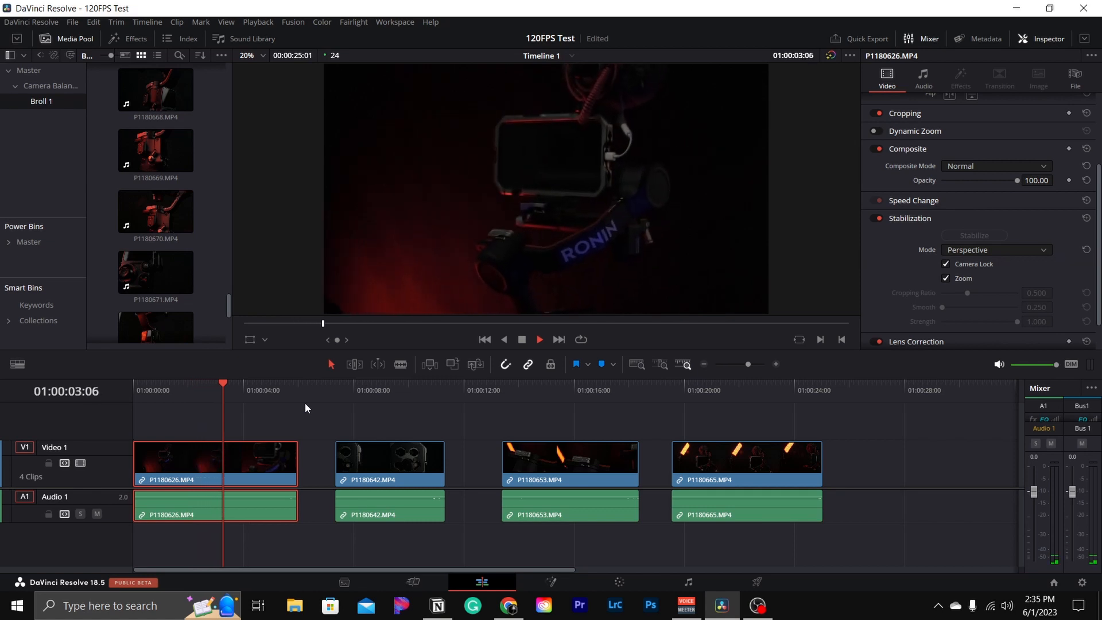
{"action": "key", "text": "space"}
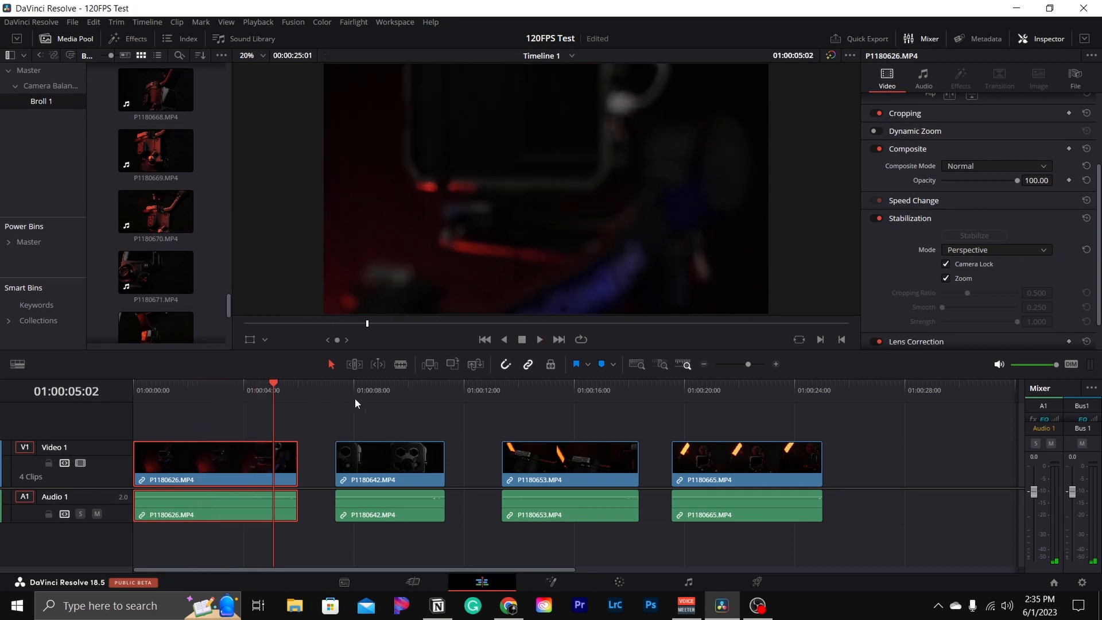
{"action": "left_click", "coordinate": [171, 390]}
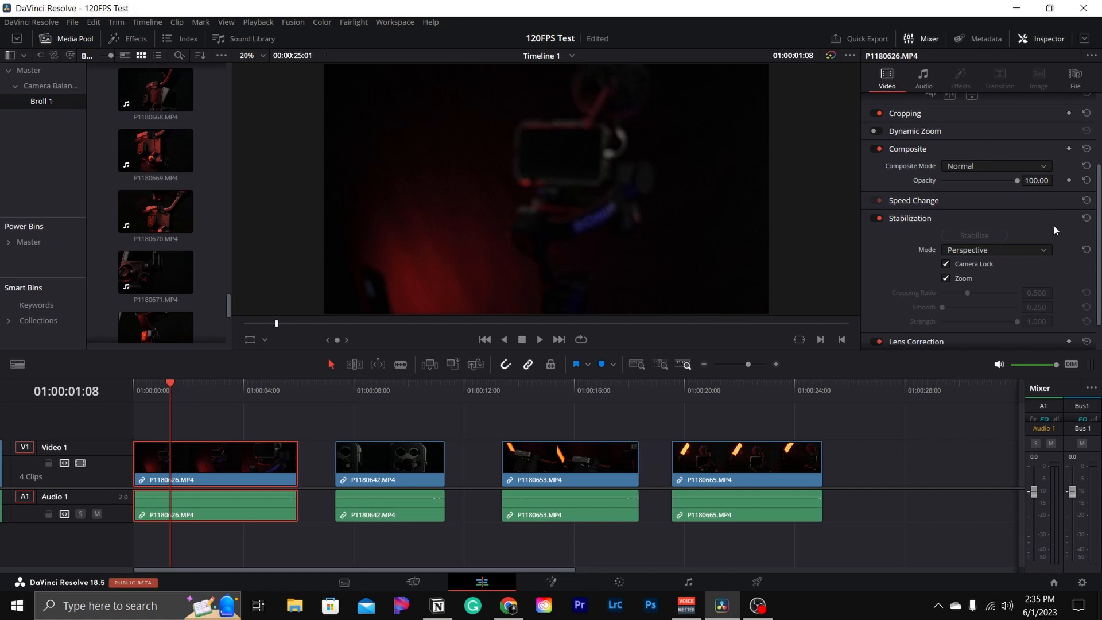
- Reset the first clip's stabilization and stabilize it again with Camera Lock and Zoom both turned off
{"action": "left_click", "coordinate": [1086, 218]}
{"action": "left_click", "coordinate": [946, 265]}
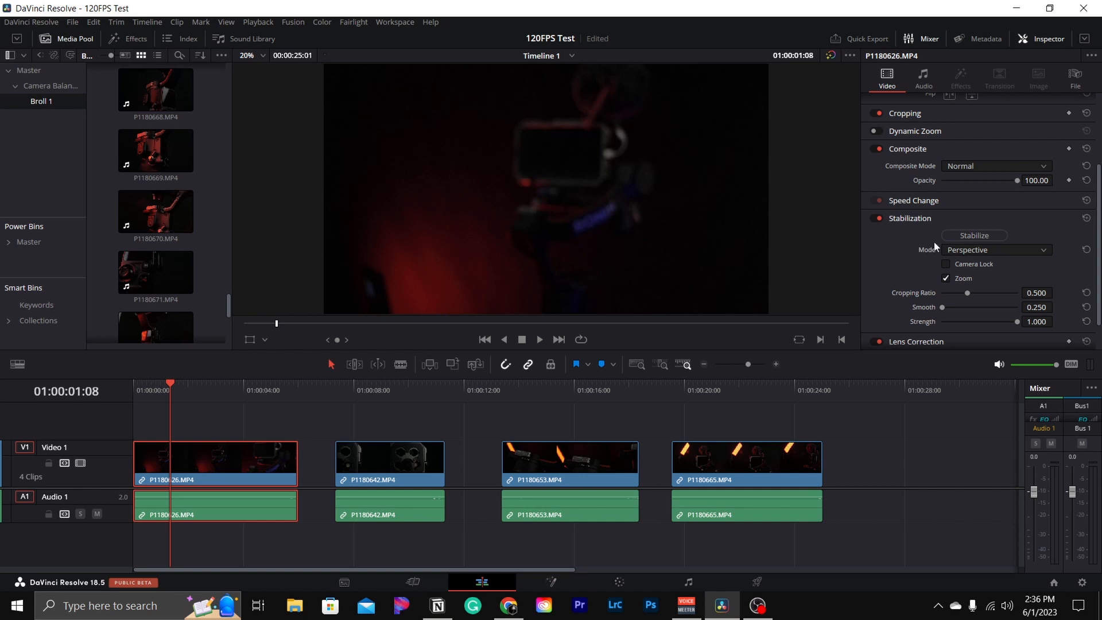
{"action": "left_click", "coordinate": [946, 278]}
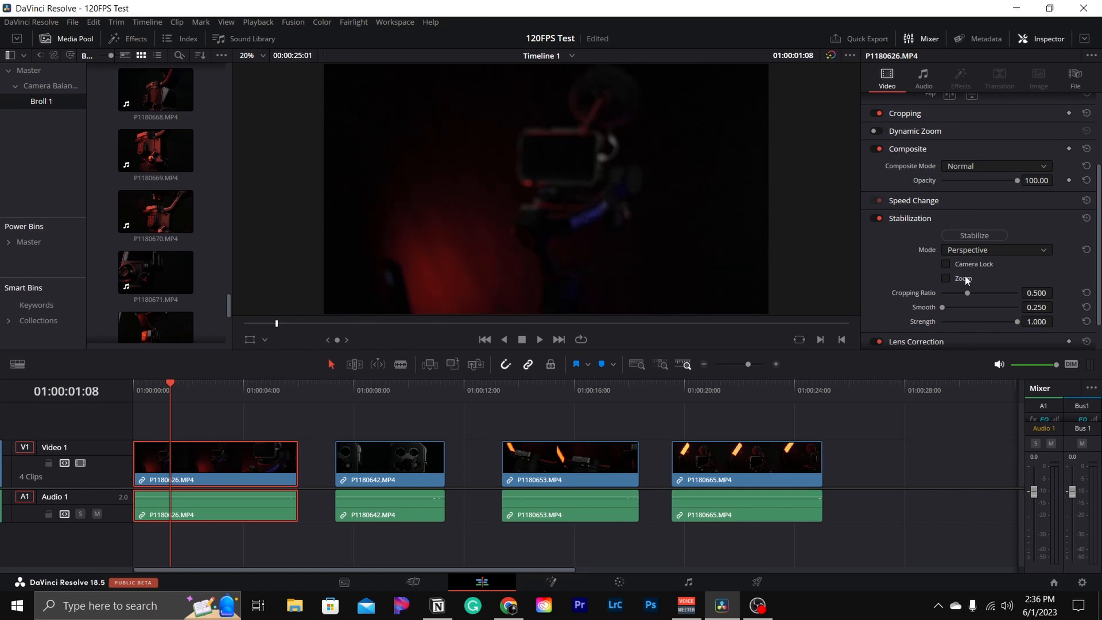
{"action": "left_click", "coordinate": [965, 237]}
- Play the stabilized clip from the start of the timeline to review the result
{"action": "left_click", "coordinate": [139, 390]}
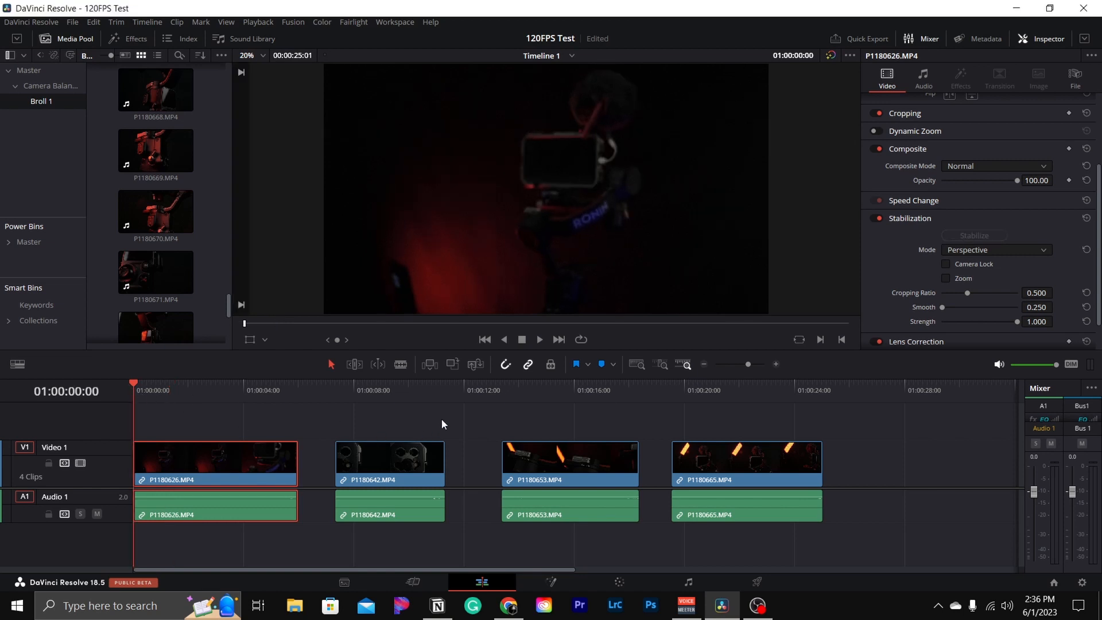
{"action": "key", "text": "space"}
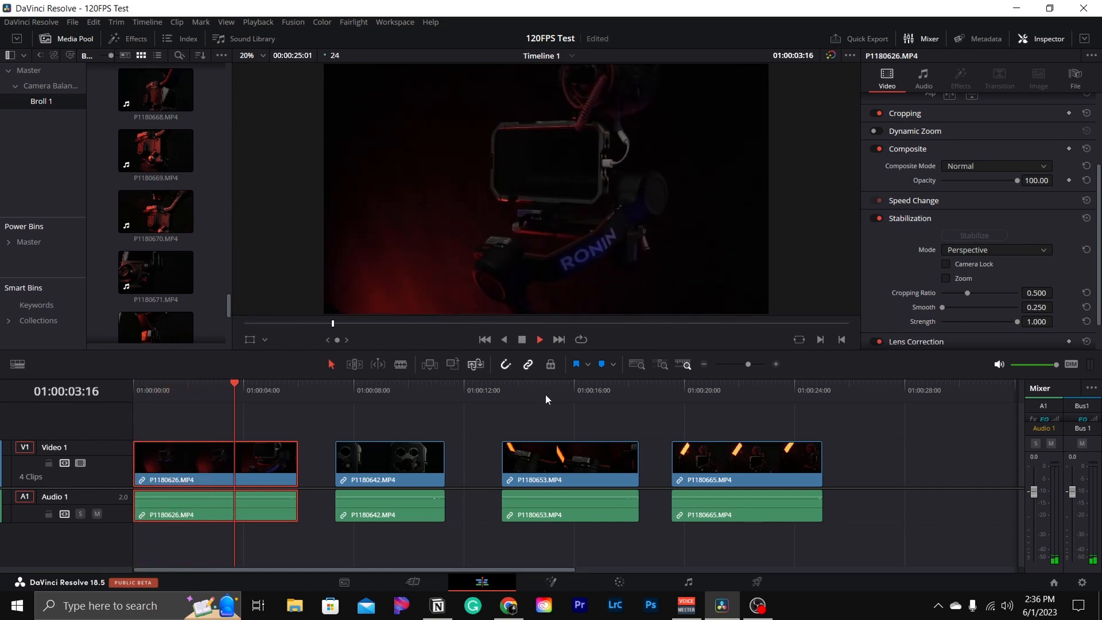
{"action": "key", "text": "space"}
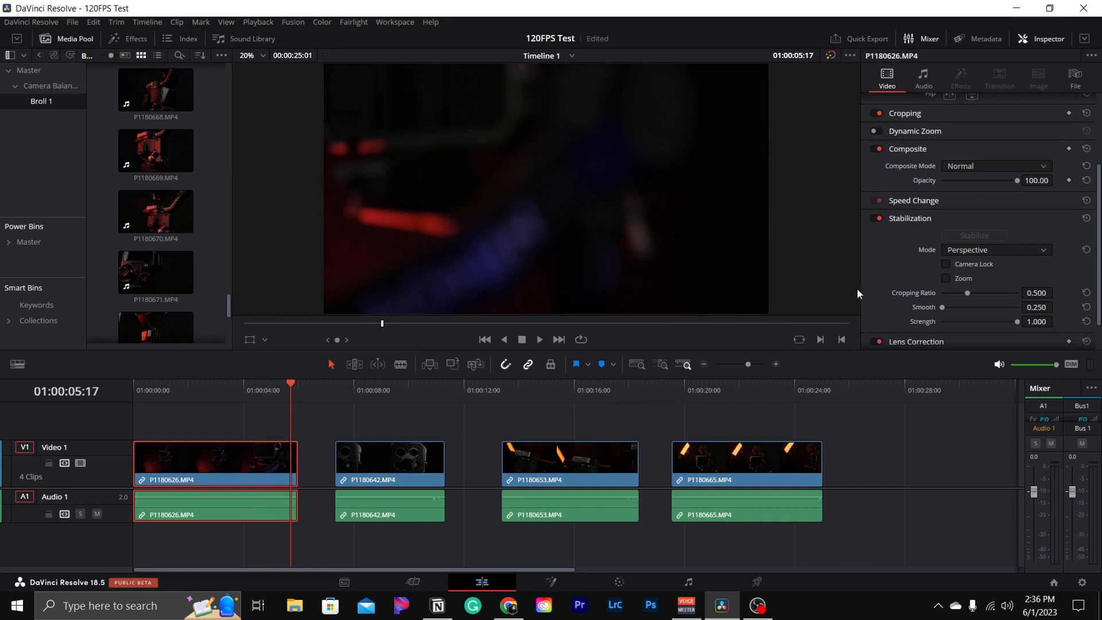
- Turn Zoom back on for the stabilization and replay the clip from the start
{"action": "left_click", "coordinate": [945, 279]}
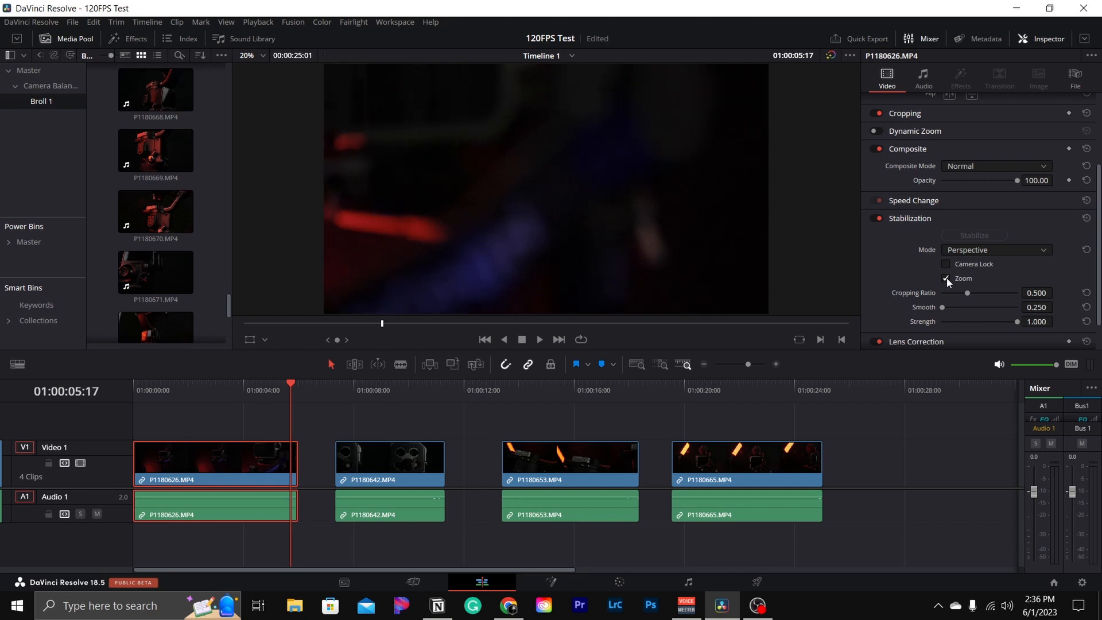
{"action": "left_click", "coordinate": [972, 250]}
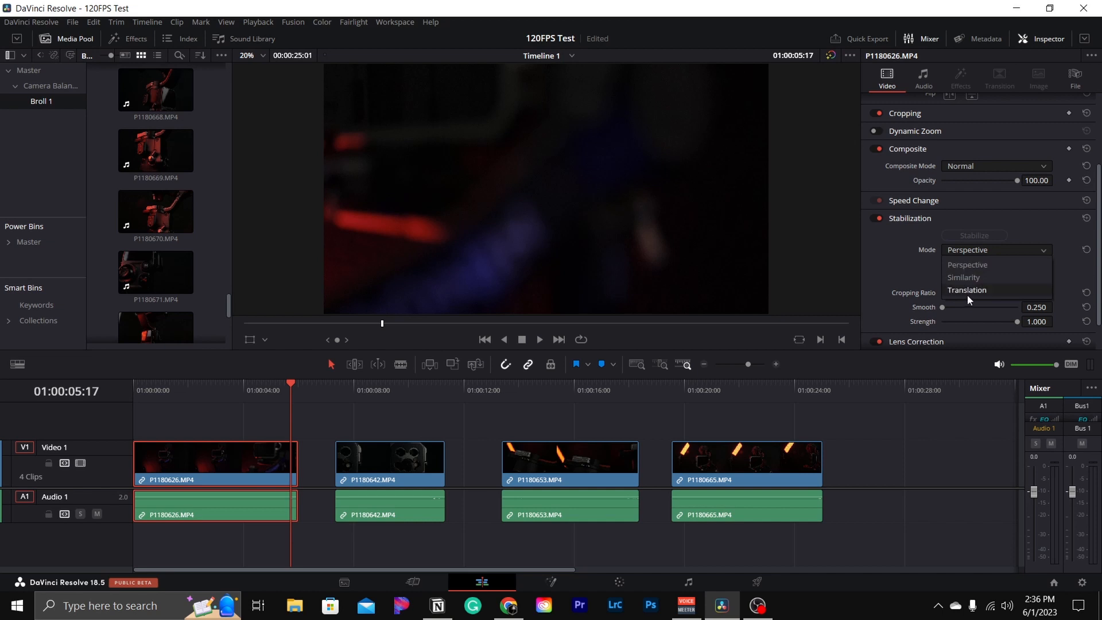
{"action": "left_click", "coordinate": [901, 272]}
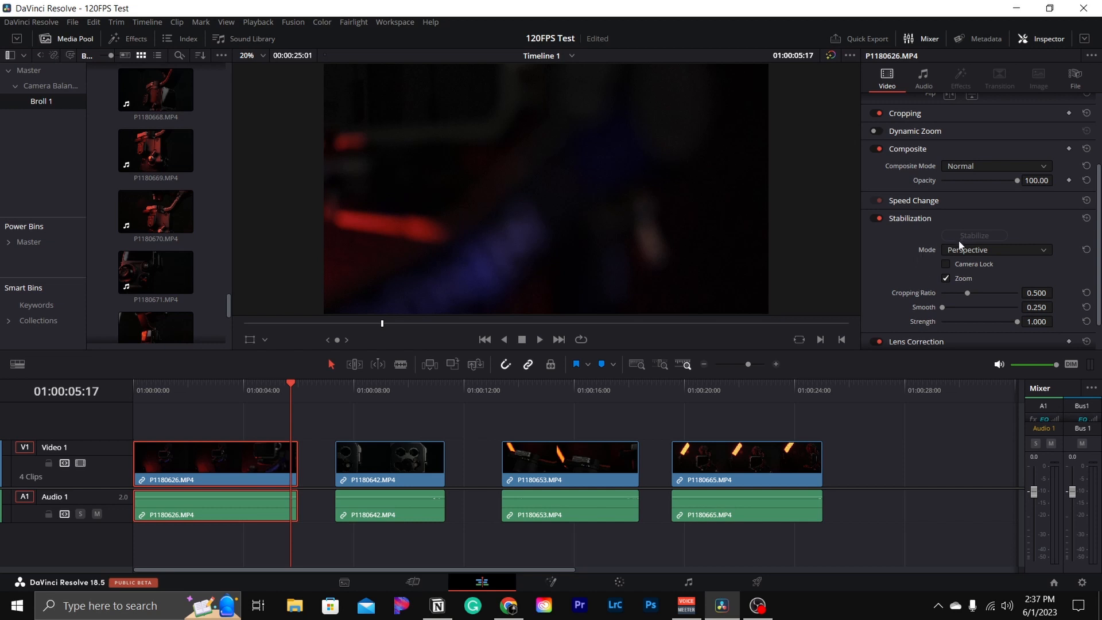
{"action": "left_click", "coordinate": [984, 251]}
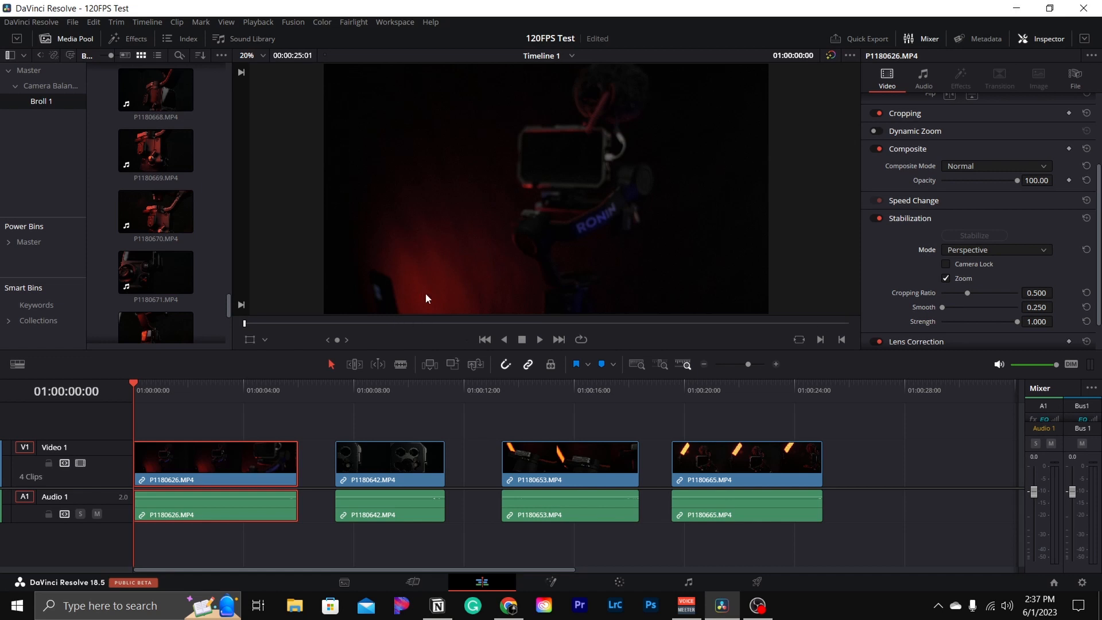
{"action": "key", "text": "space"}
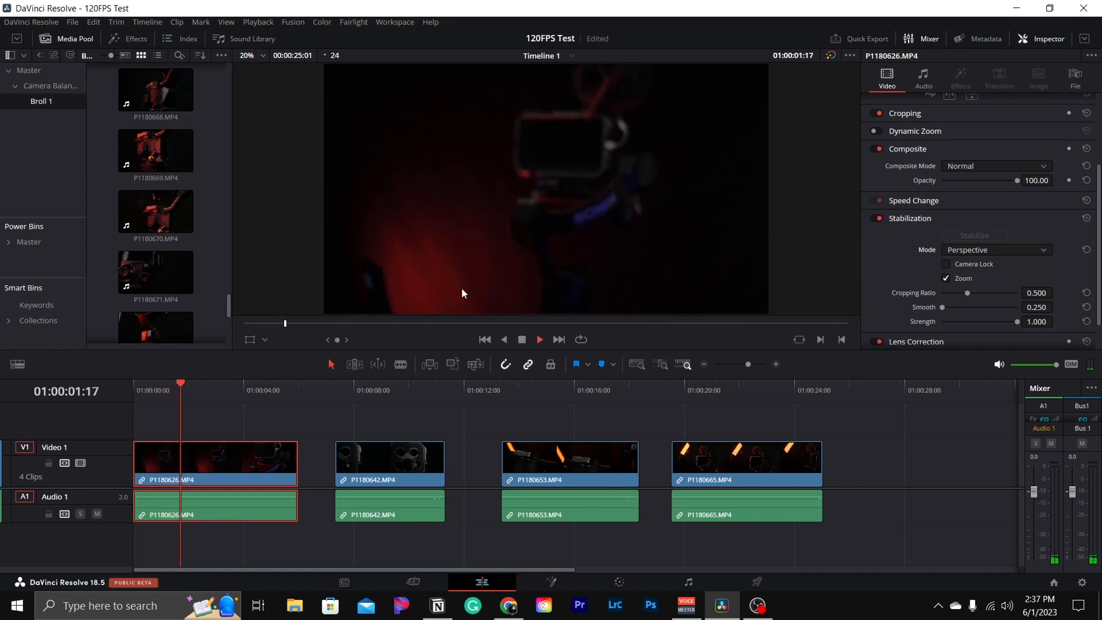
{"action": "key", "text": "space"}
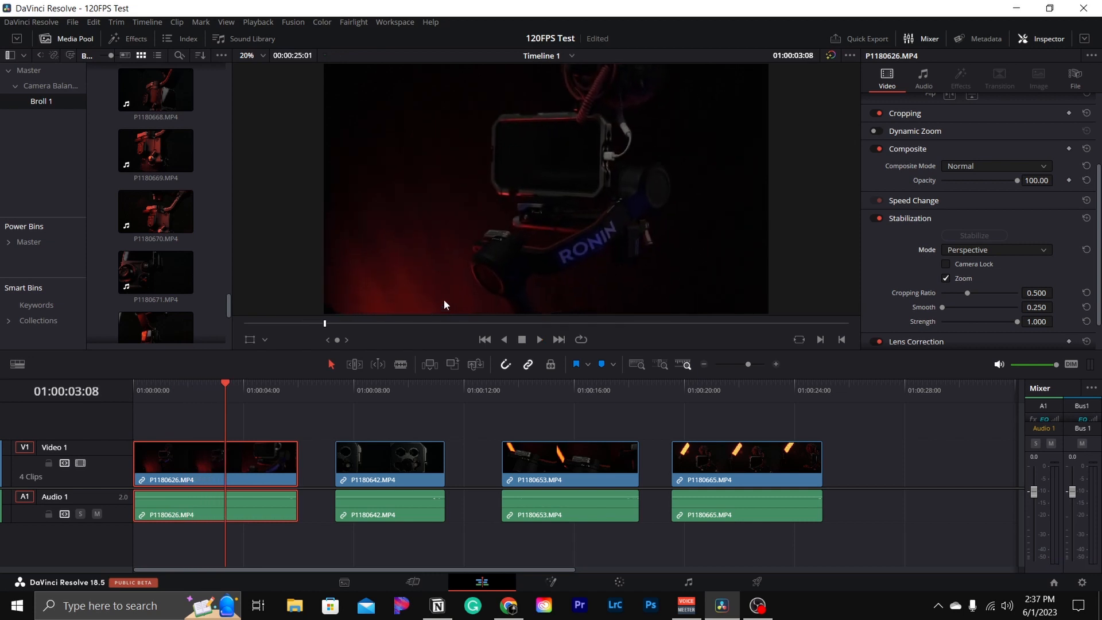
- Switch the stabilization mode to Similarity, stabilize the clip, and play it from the start
{"action": "left_click", "coordinate": [1001, 251]}
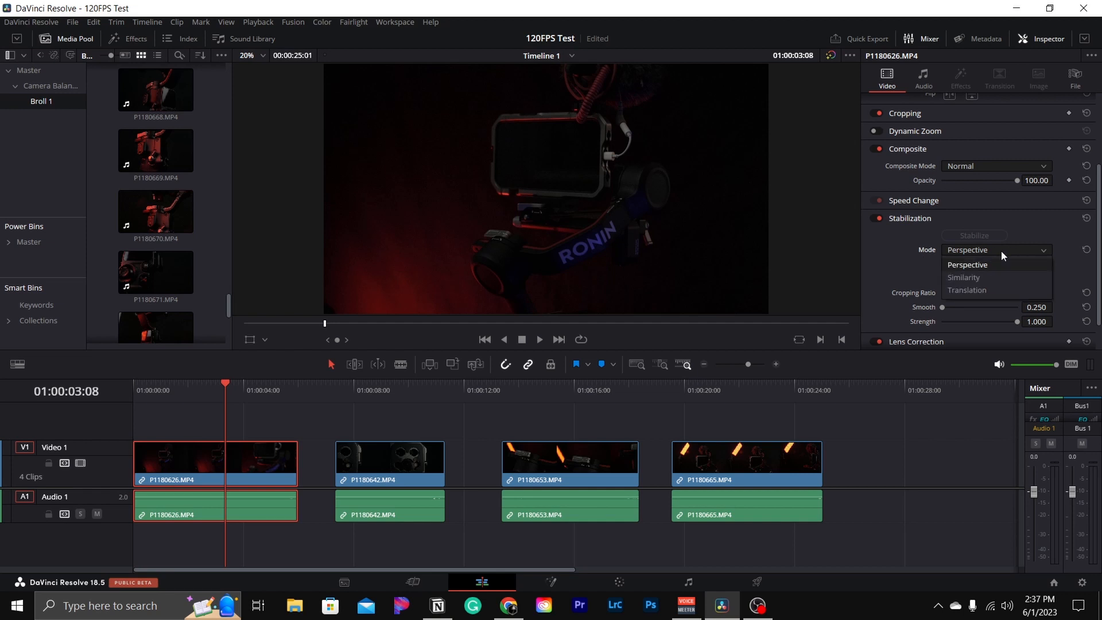
{"action": "left_click", "coordinate": [966, 278]}
{"action": "left_click", "coordinate": [964, 235]}
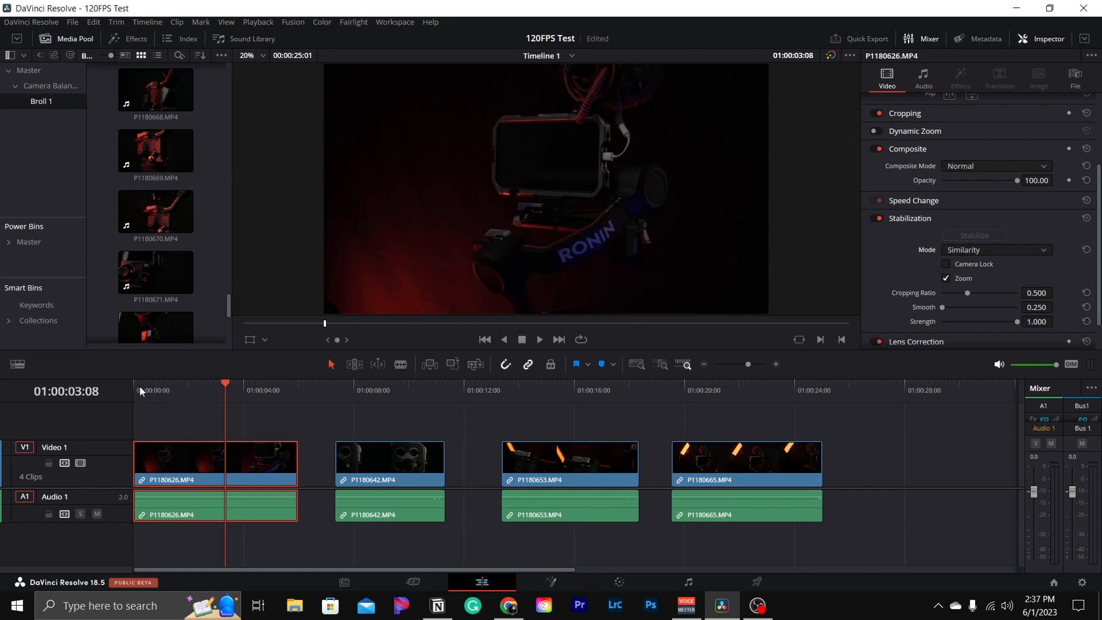
{"action": "key", "text": "Home"}
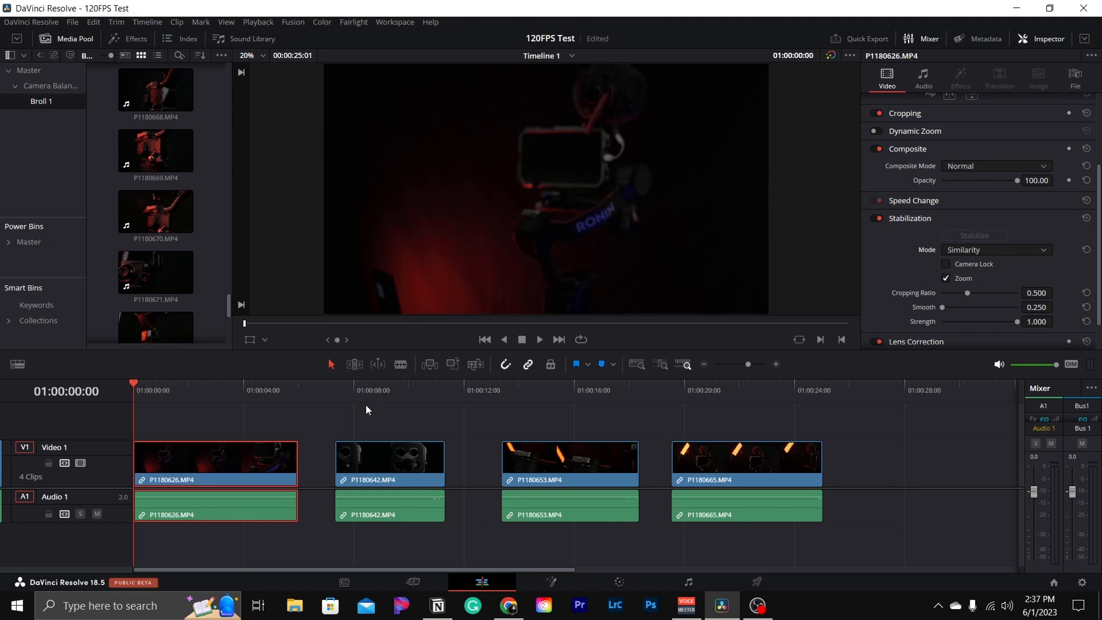
{"action": "key", "text": "space"}
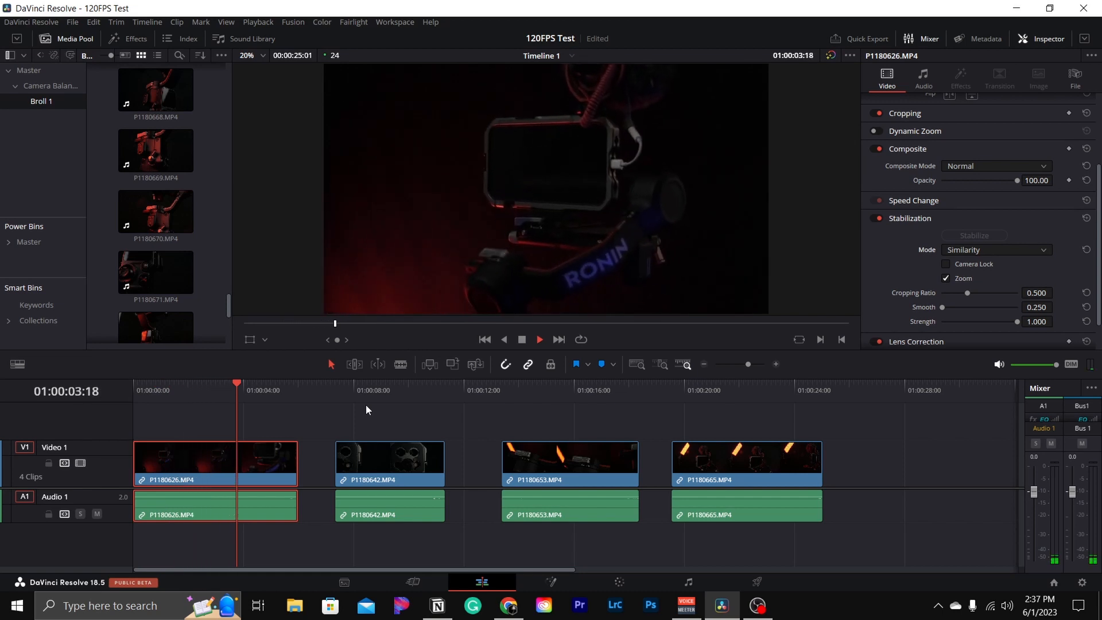
{"action": "key", "text": "space"}
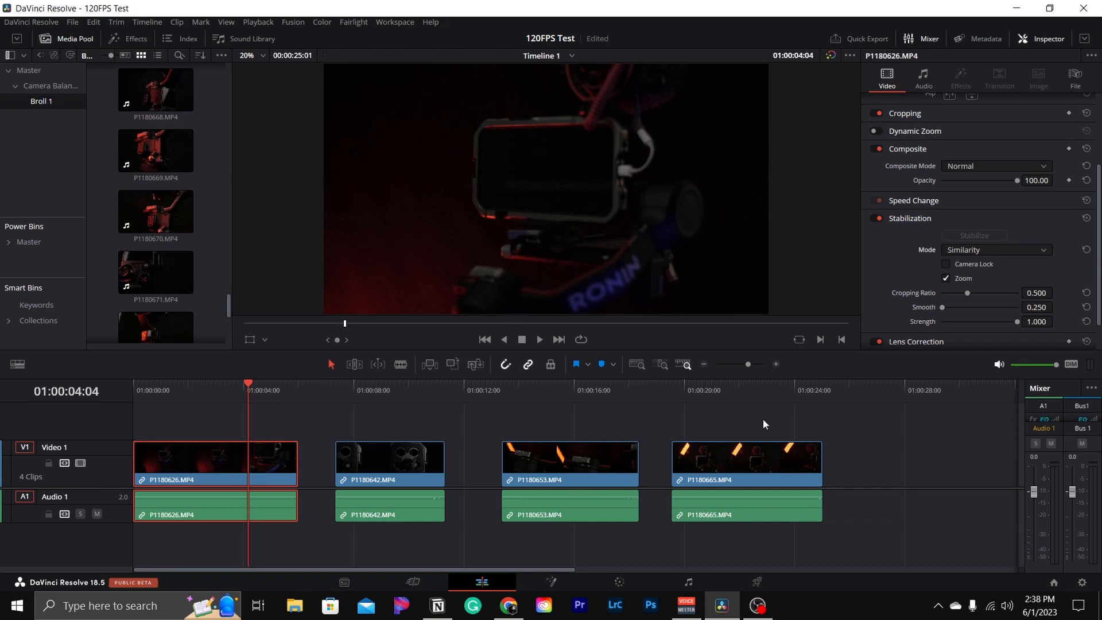
- Switch the stabilization mode to Translation, stabilize the clip, and play it from the start
{"action": "left_click", "coordinate": [964, 251]}
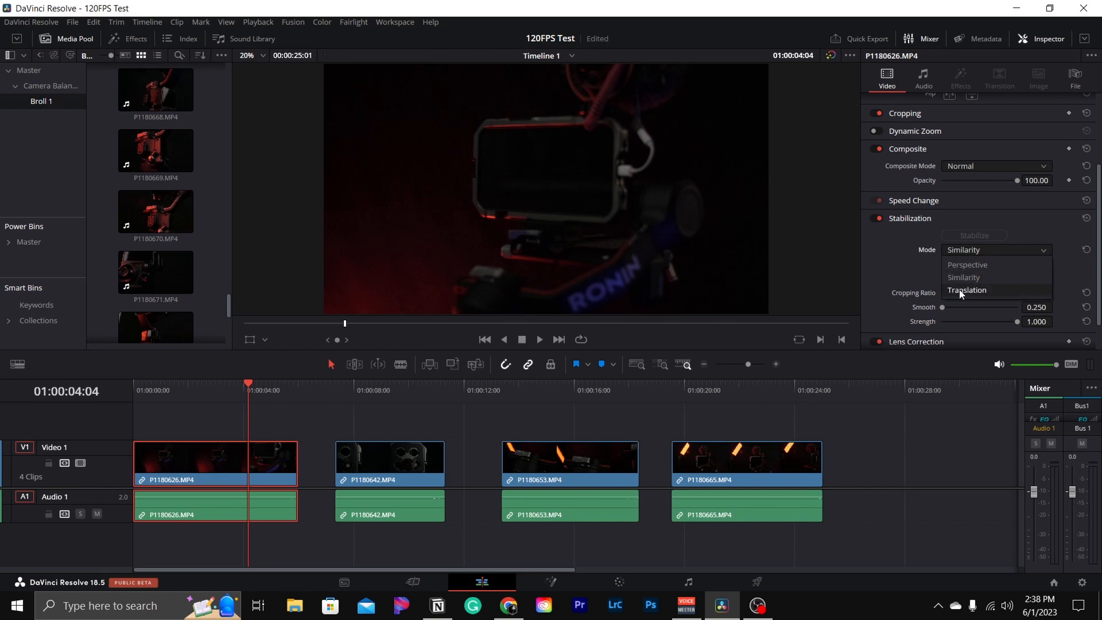
{"action": "left_click", "coordinate": [960, 291]}
{"action": "left_click", "coordinate": [959, 234]}
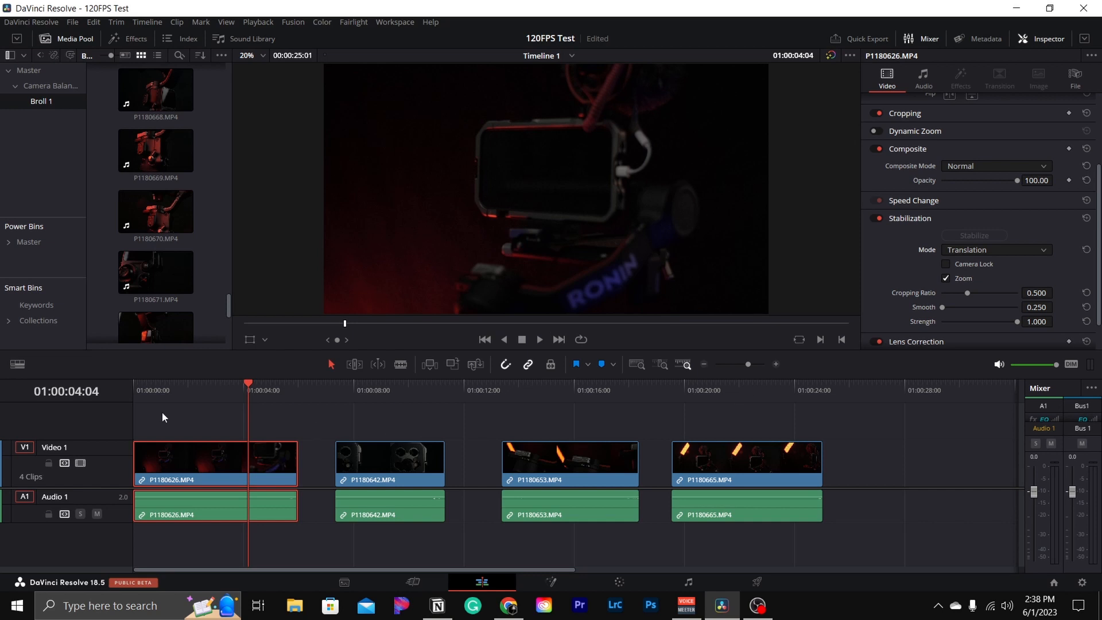
{"action": "left_click", "coordinate": [137, 390]}
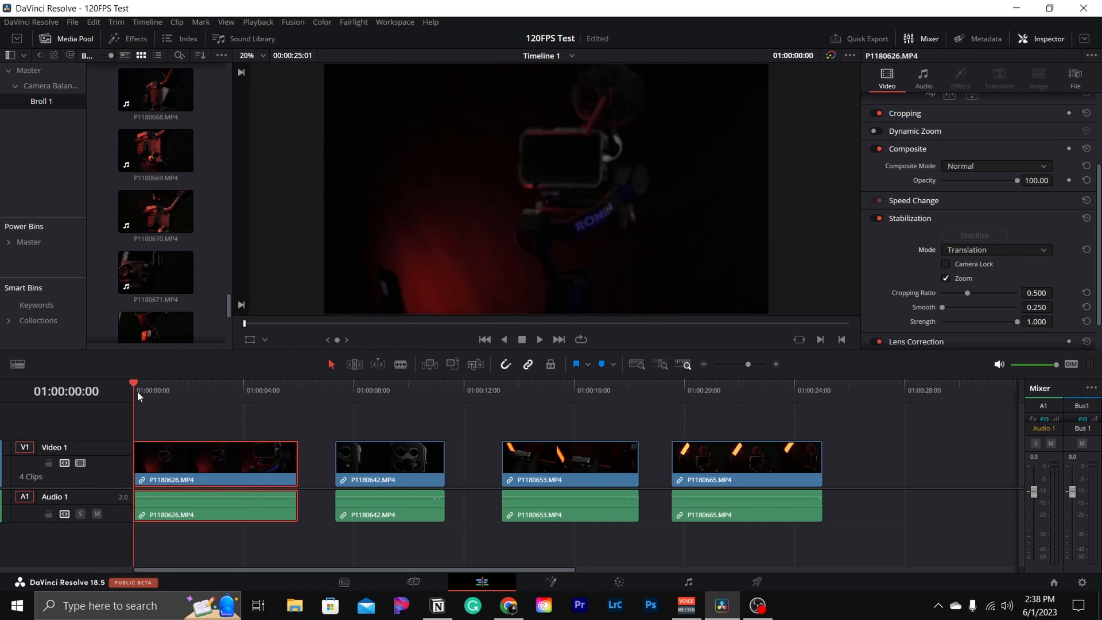
{"action": "key", "text": "space"}
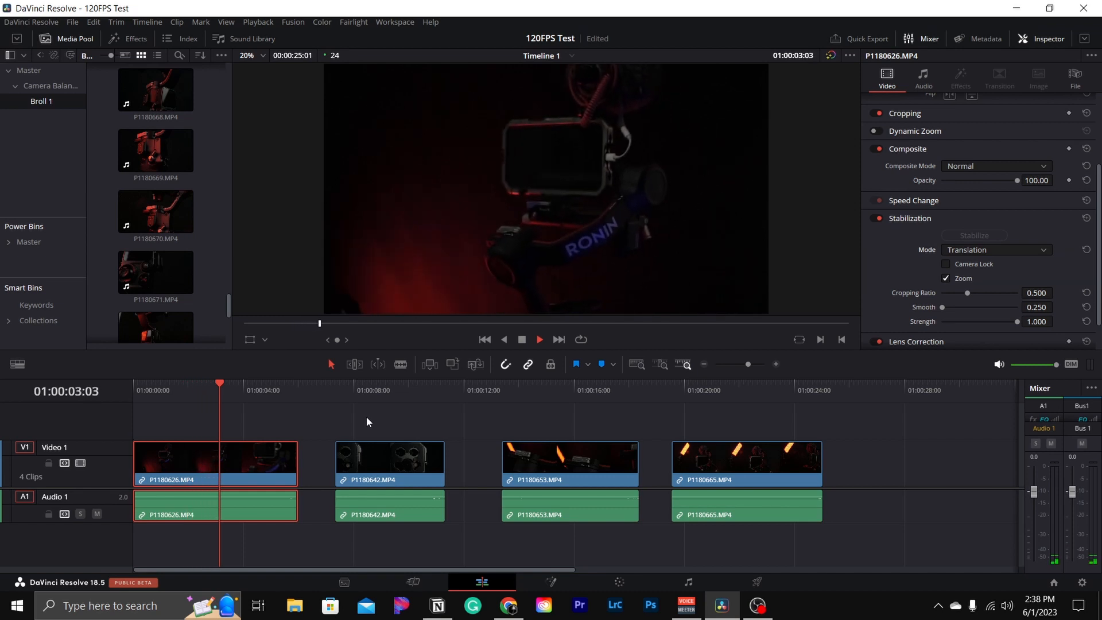
{"action": "key", "text": "space"}
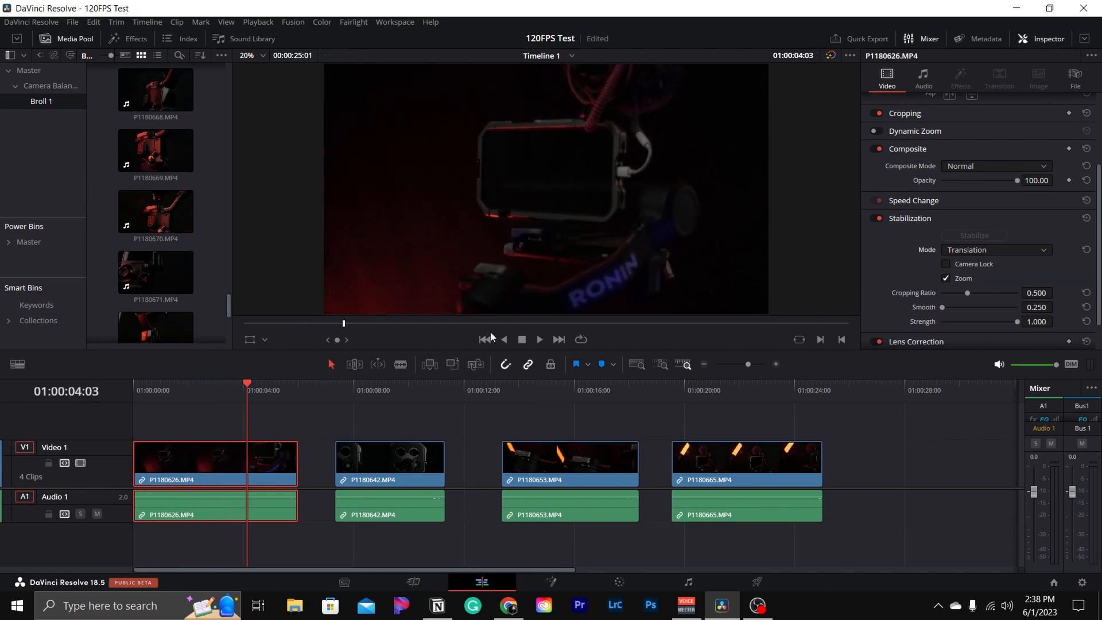
- Set the stabilization mode back to Similarity, stabilize the clip again, and play it from the start
{"action": "left_click", "coordinate": [982, 250]}
{"action": "left_click", "coordinate": [963, 278]}
{"action": "left_click", "coordinate": [968, 236]}
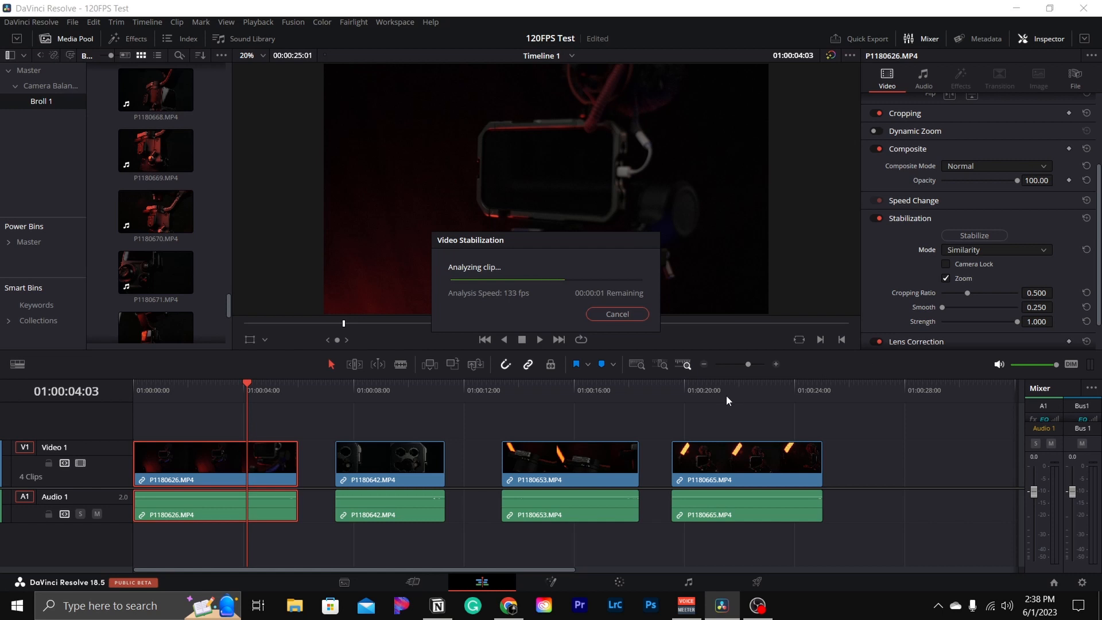
{"action": "left_click", "coordinate": [139, 387]}
{"action": "key", "text": "space"}
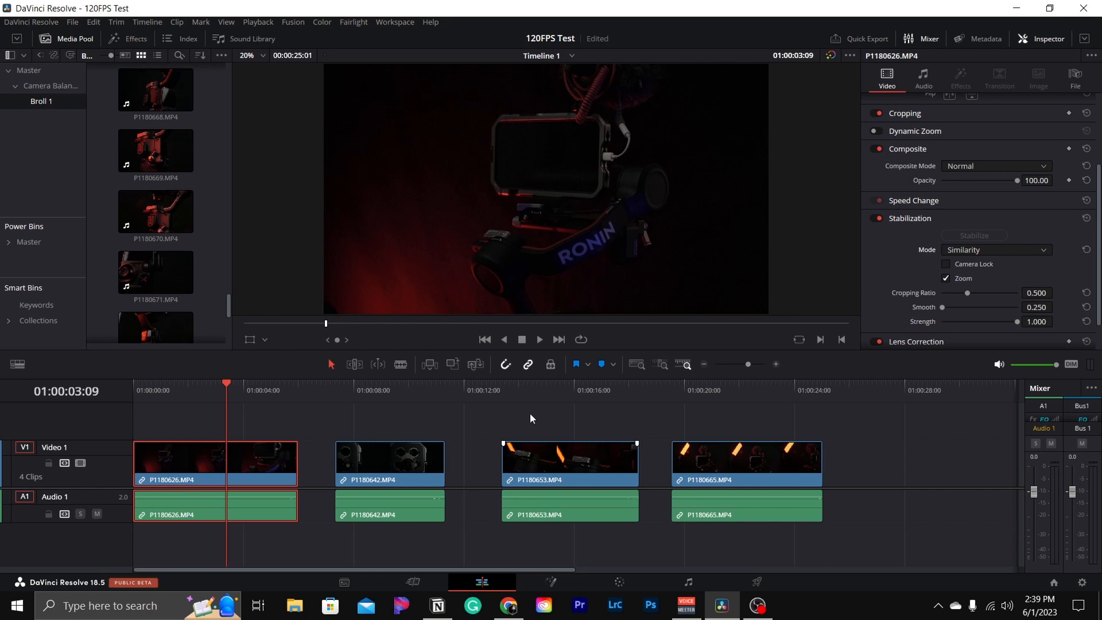
- Select the second clip, P1180642.MP4, on the timeline and play it
{"action": "left_click", "coordinate": [336, 390]}
{"action": "left_click", "coordinate": [377, 458]}
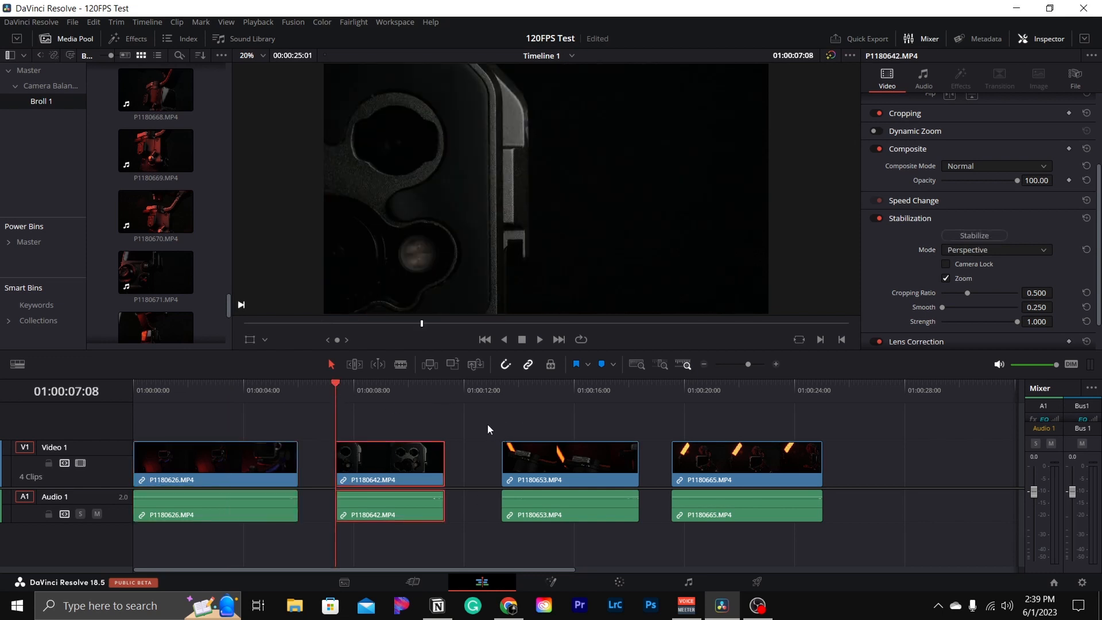
{"action": "key", "text": "space"}
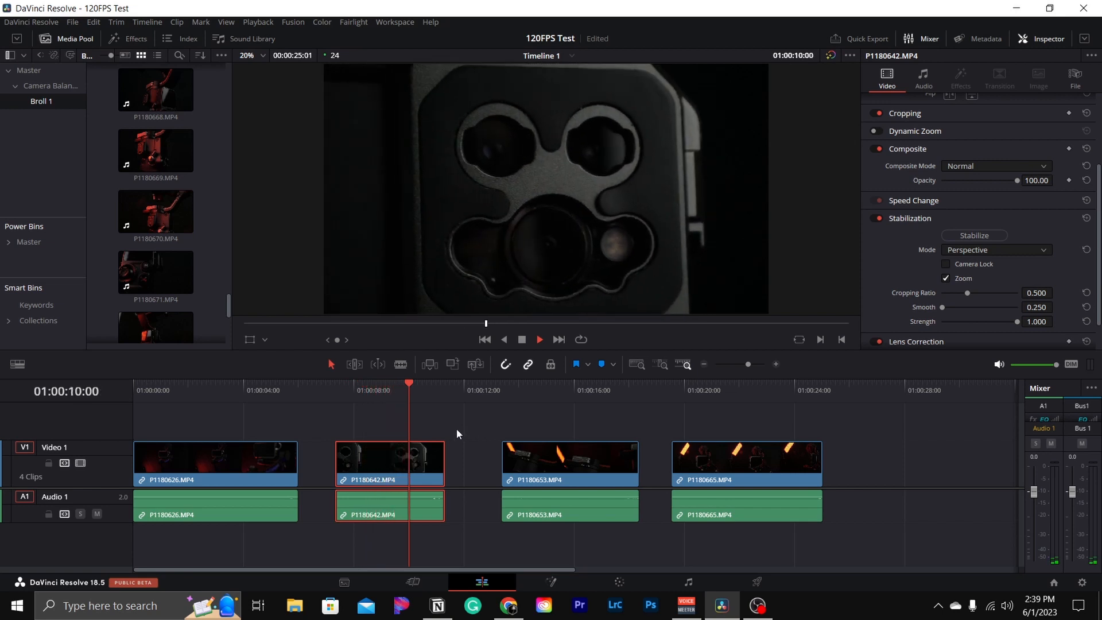
- Stabilize the second clip using Perspective mode and play it from its start
{"action": "key", "text": "space"}
{"action": "left_click", "coordinate": [336, 394]}
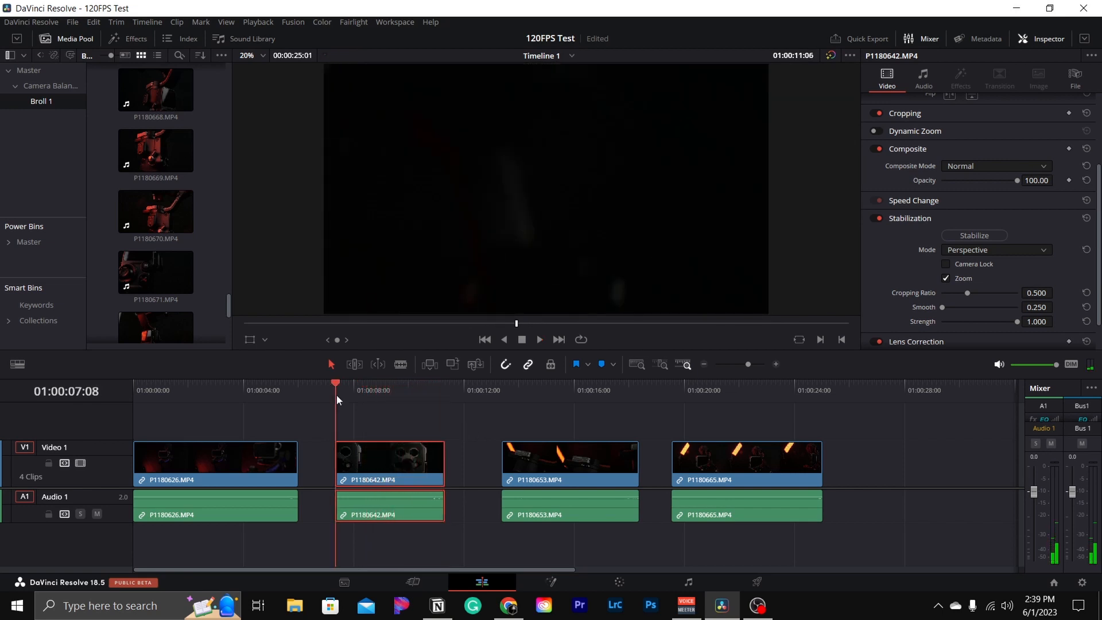
{"action": "left_click", "coordinate": [965, 239]}
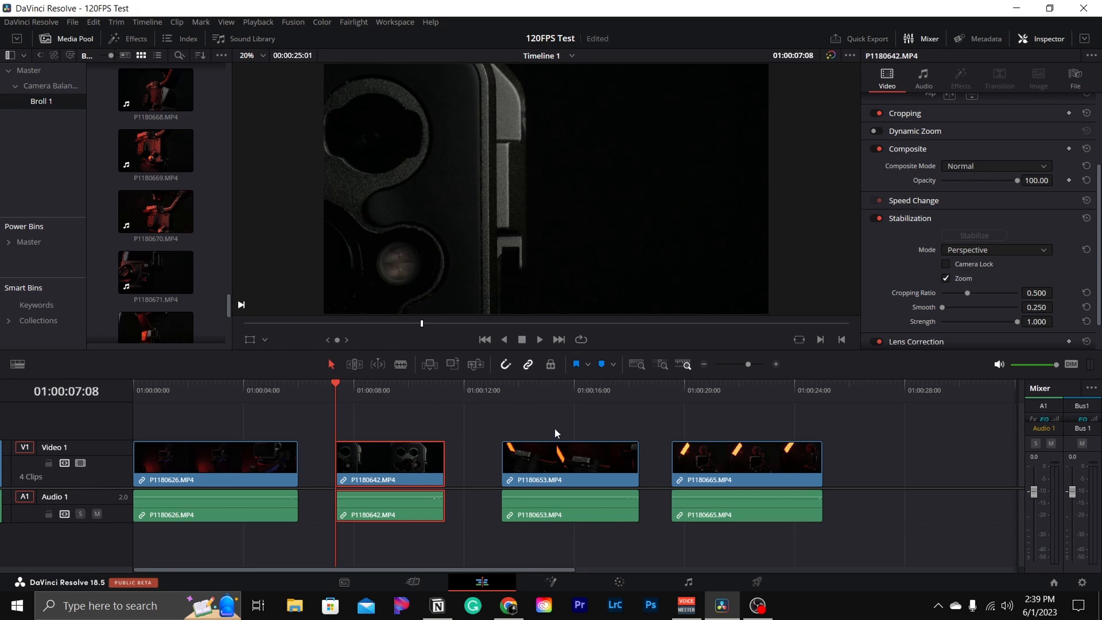
{"action": "key", "text": "space"}
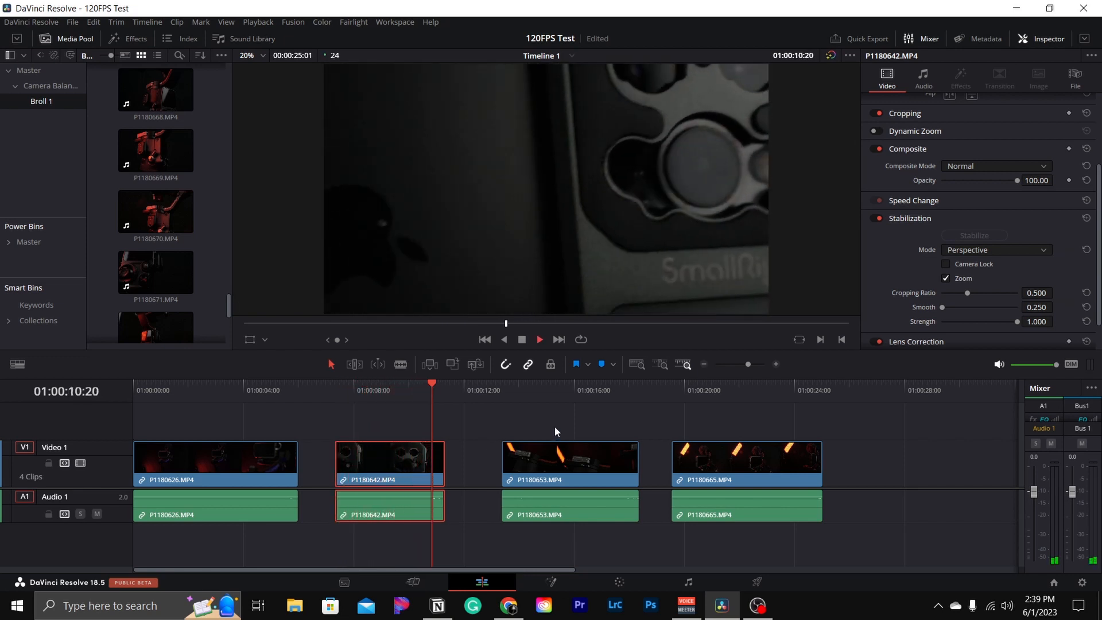
{"action": "key", "text": "space"}
- Select the third clip, P1180653.MP4, stabilize it in Perspective mode, and play it
{"action": "left_click", "coordinate": [336, 391]}
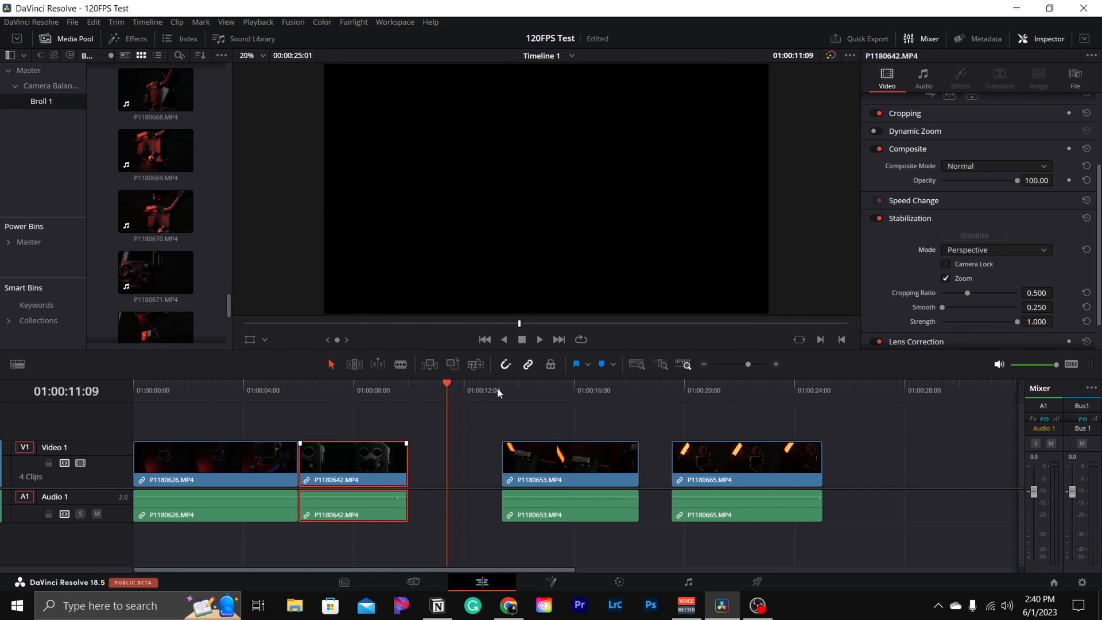
{"action": "left_click", "coordinate": [501, 389]}
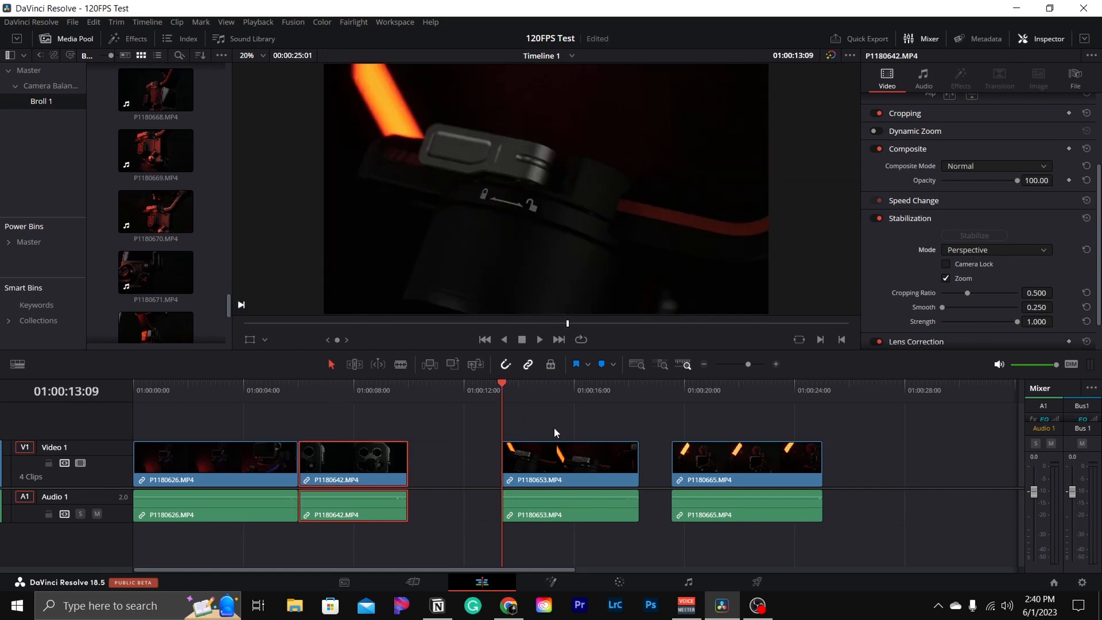
{"action": "left_click", "coordinate": [597, 444]}
{"action": "left_click", "coordinate": [975, 236]}
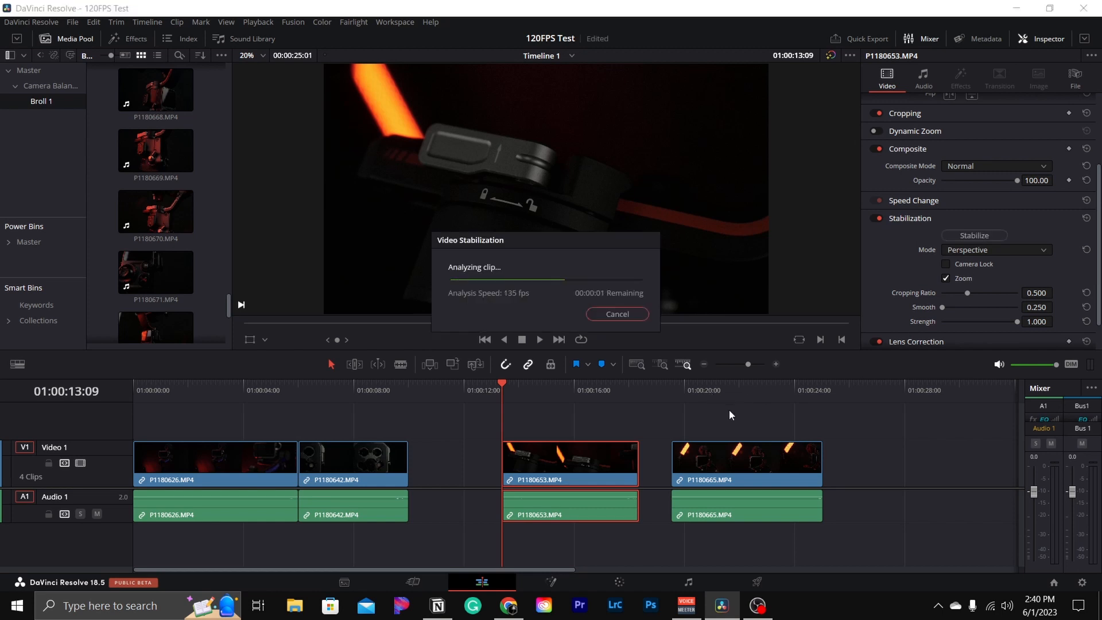
{"action": "key", "text": "space"}
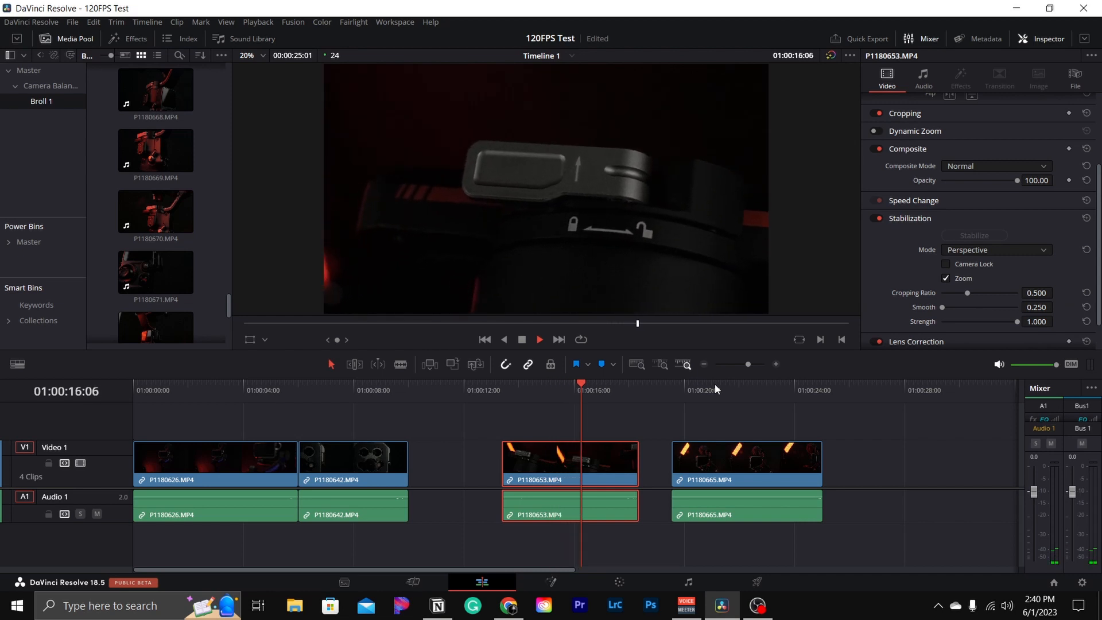
{"action": "key", "text": "space"}
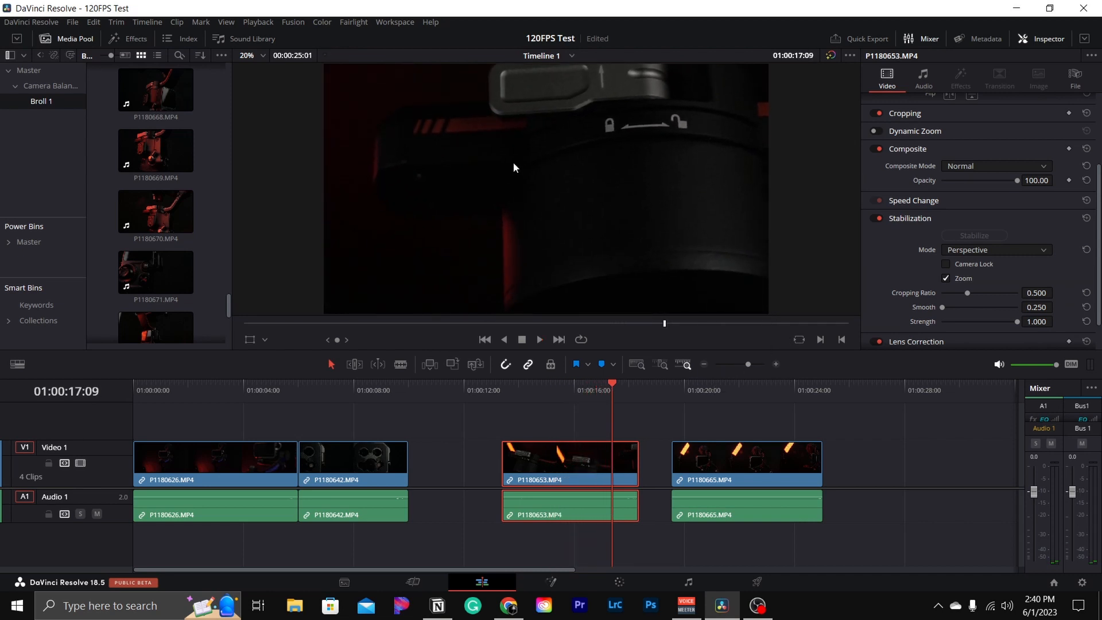
- Switch the third clip's stabilization mode to Similarity, stabilize it, and play it
{"action": "left_click", "coordinate": [989, 247]}
{"action": "left_click", "coordinate": [970, 279]}
{"action": "left_click", "coordinate": [975, 237]}
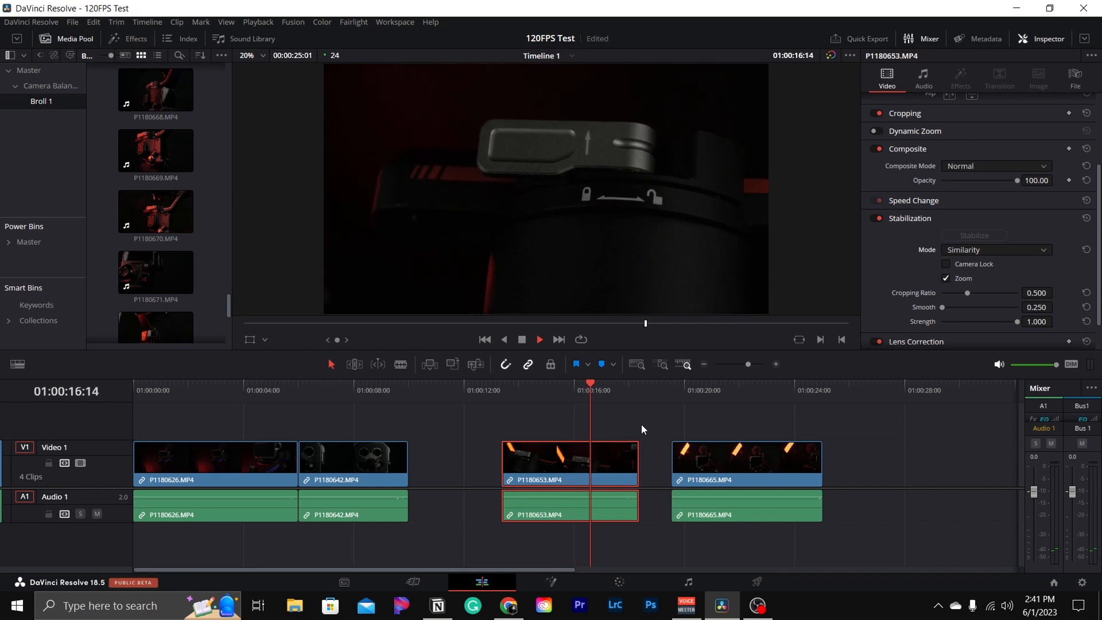
{"action": "key", "text": "space"}
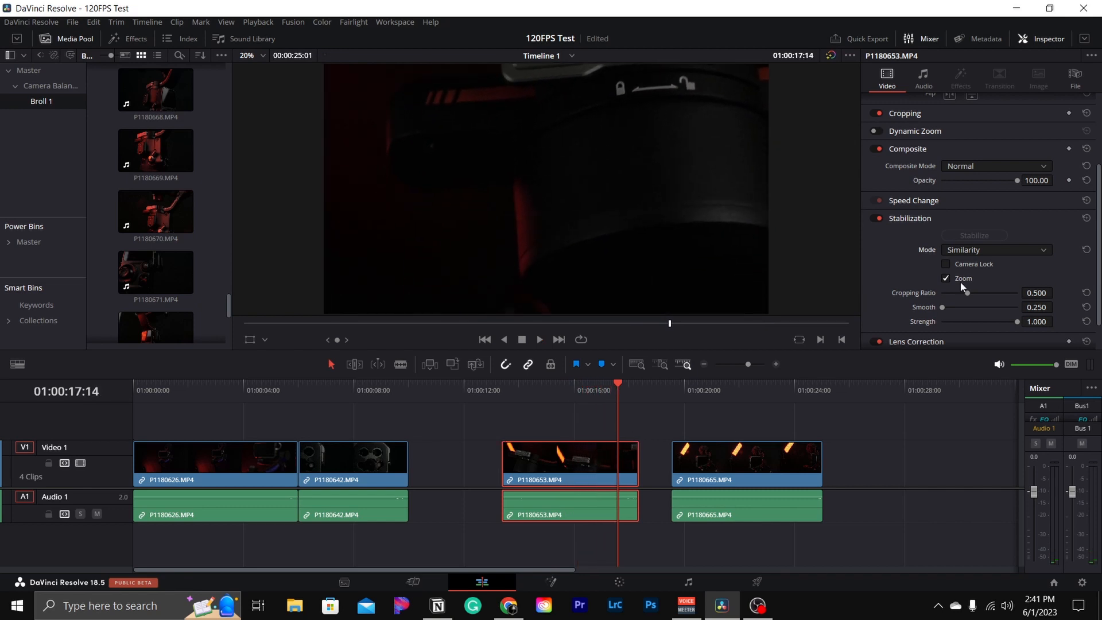
- Switch the third clip's stabilization mode to Translation, stabilize it, and play it
{"action": "left_click", "coordinate": [987, 249]}
{"action": "left_click", "coordinate": [964, 291]}
{"action": "left_click", "coordinate": [974, 236]}
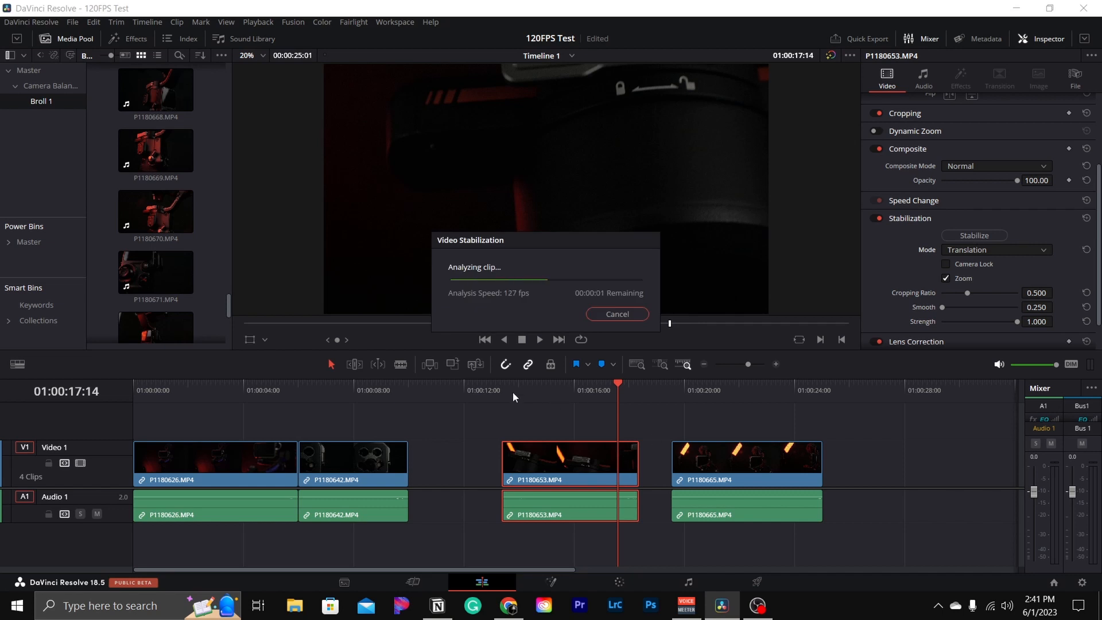
{"action": "key", "text": "space"}
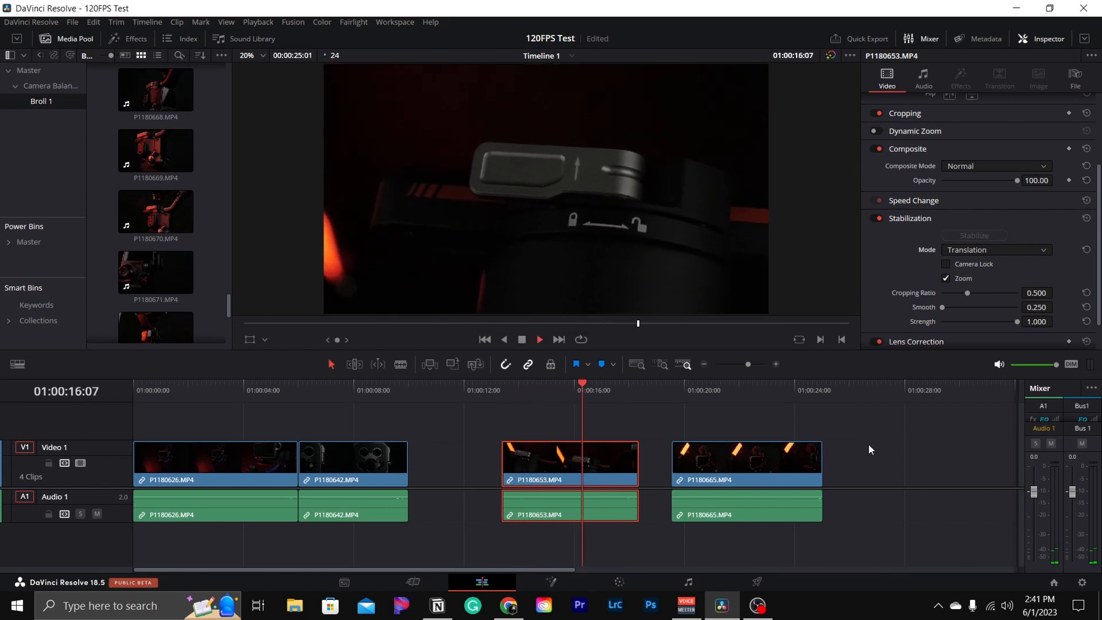
{"action": "key", "text": "space"}
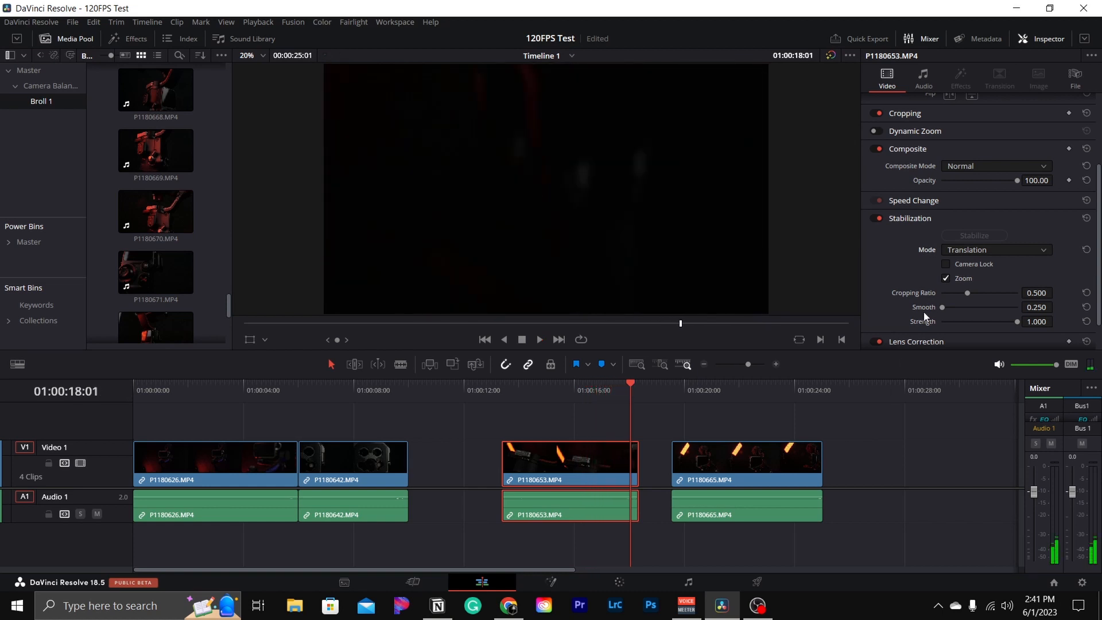
- Set the third clip's stabilization mode back to Perspective and stabilize it again
{"action": "left_click", "coordinate": [972, 251]}
{"action": "left_click", "coordinate": [967, 265]}
{"action": "left_click", "coordinate": [974, 235]}
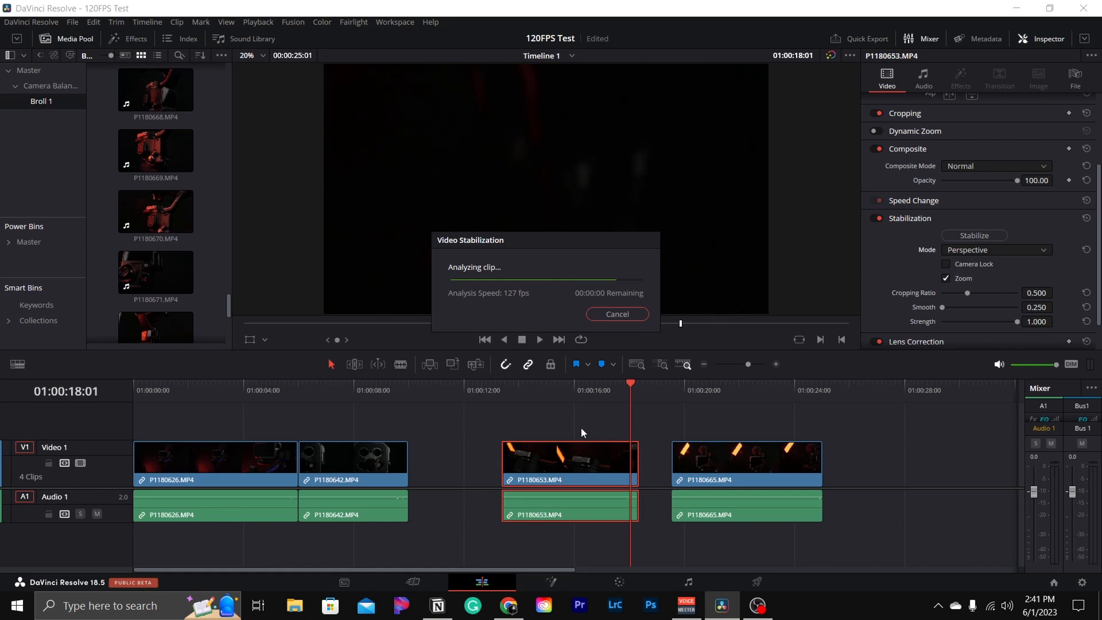
- Move the third clip left against the second clip and play the fourth clip, P1180665.MP4
{"action": "left_click_drag", "start_coordinate": [580, 456], "coordinate": [511, 452]}
{"action": "left_click", "coordinate": [673, 389]}
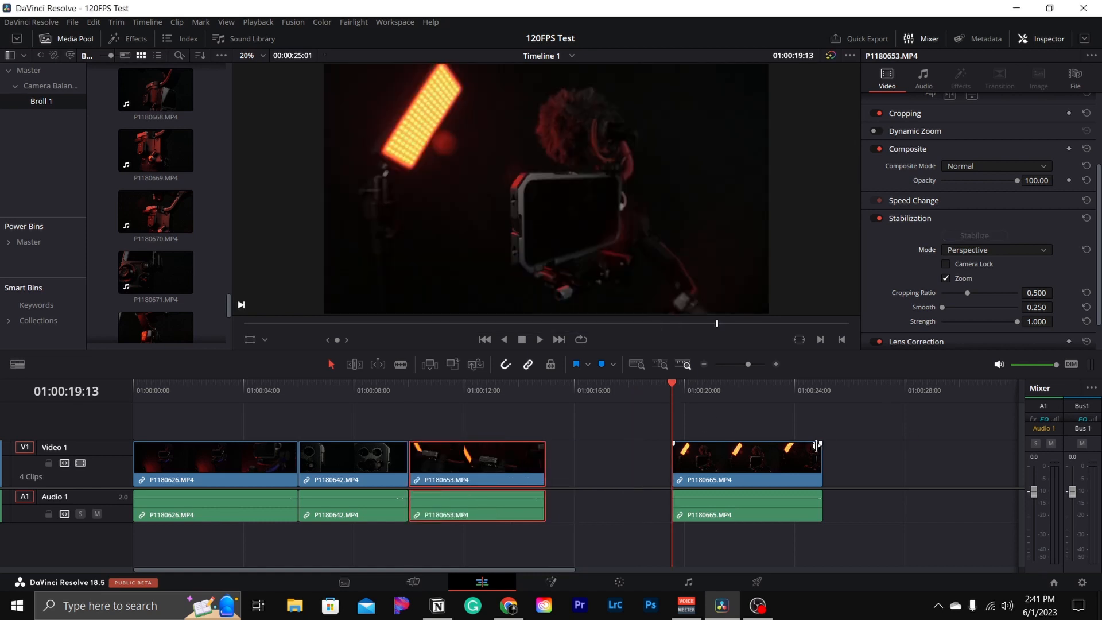
{"action": "key", "text": "space"}
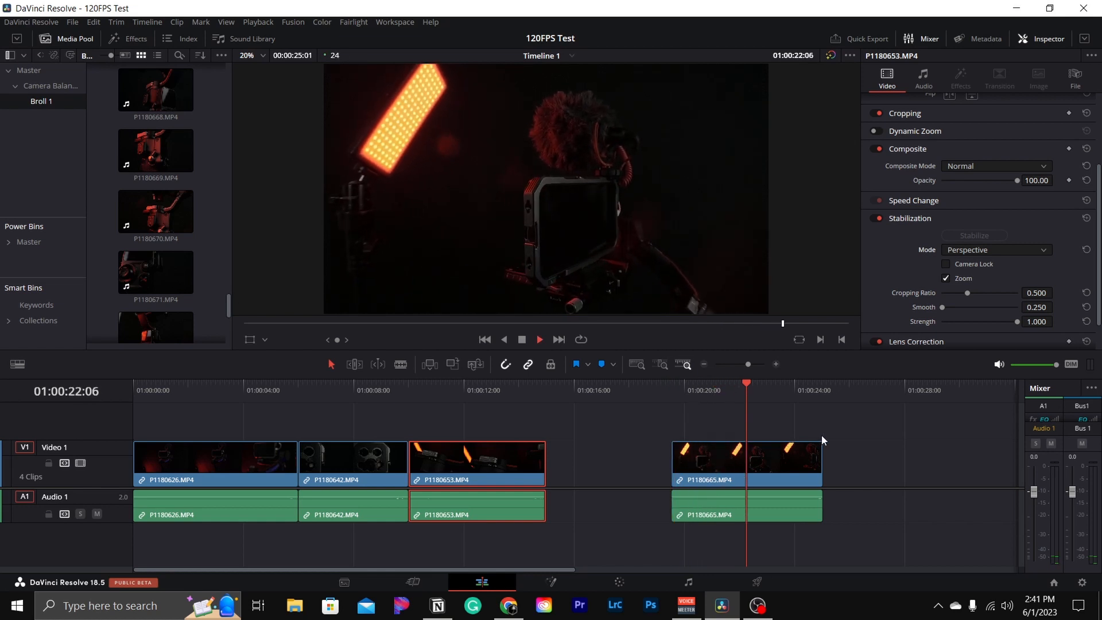
{"action": "key", "text": "space"}
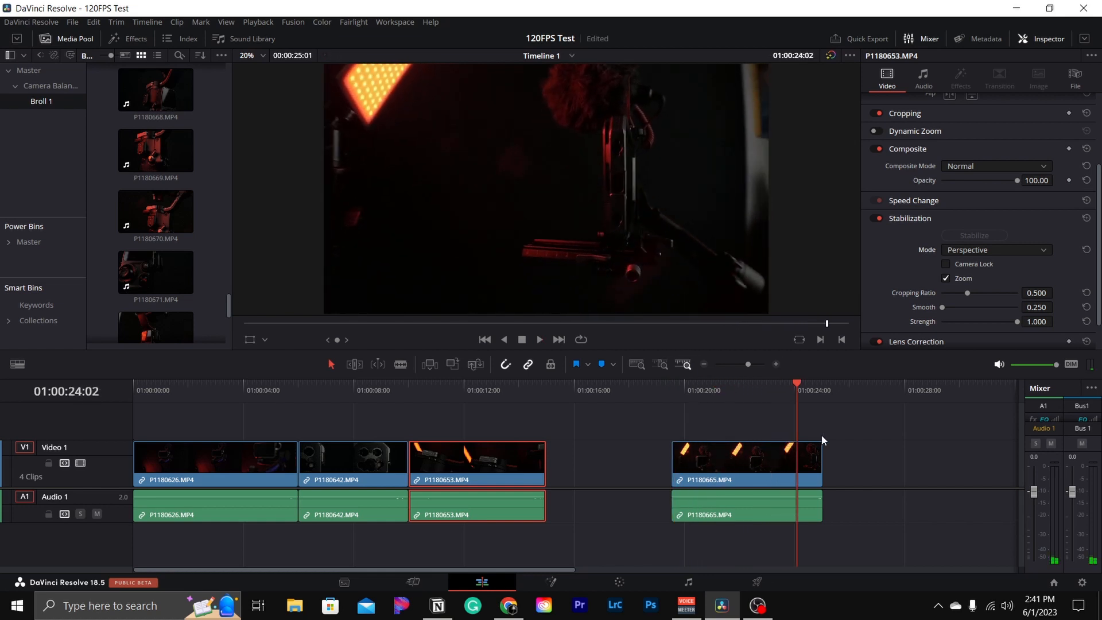
- Stabilize the fourth clip in Perspective mode and play it from its start
{"action": "left_click", "coordinate": [972, 236]}
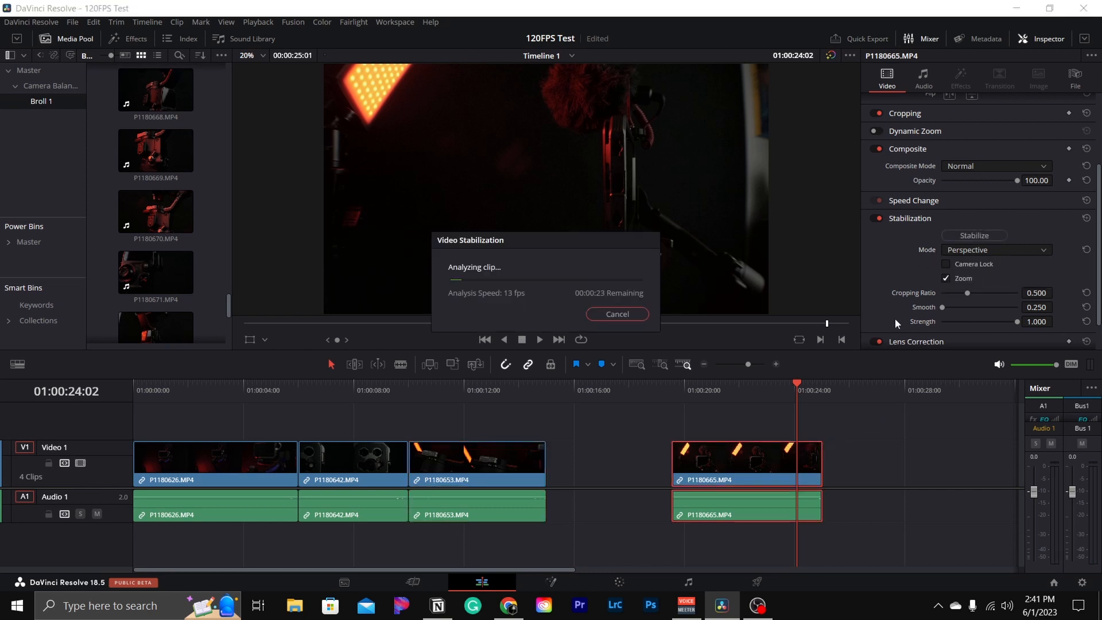
{"action": "left_click", "coordinate": [674, 387]}
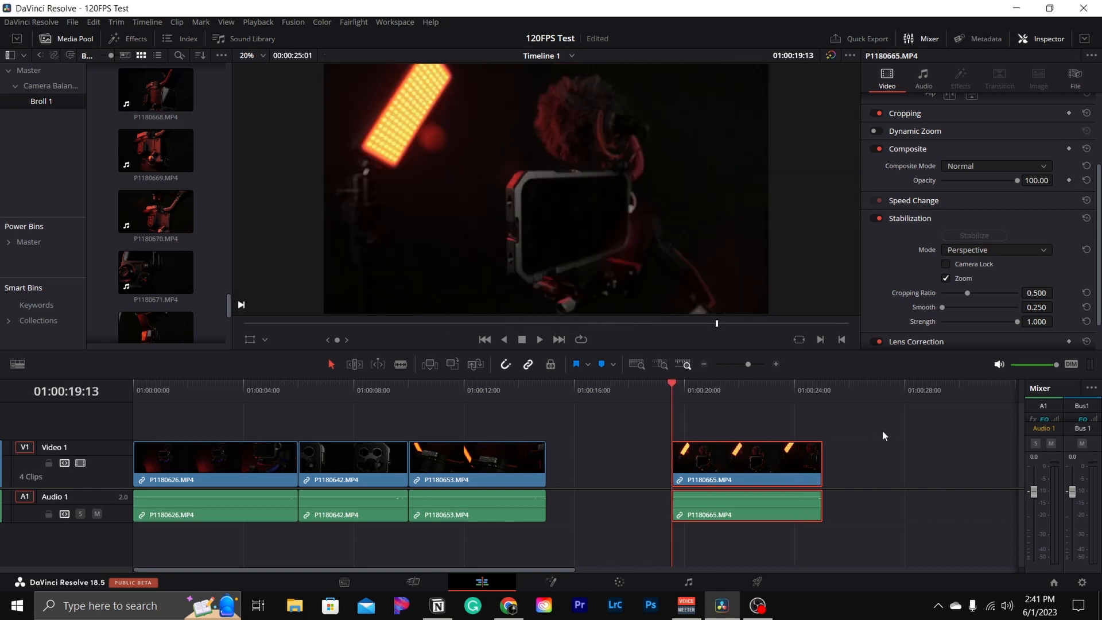
{"action": "key", "text": "space"}
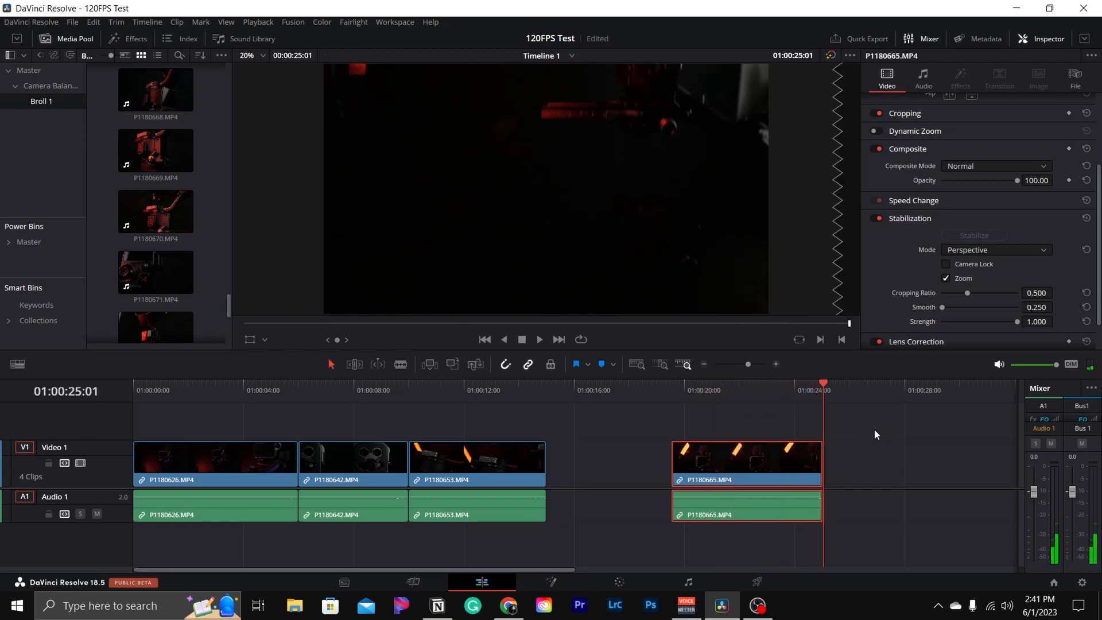
- Switch the fourth clip's stabilization mode to Similarity, stabilize it, and play it from its start
{"action": "left_click", "coordinate": [973, 250]}
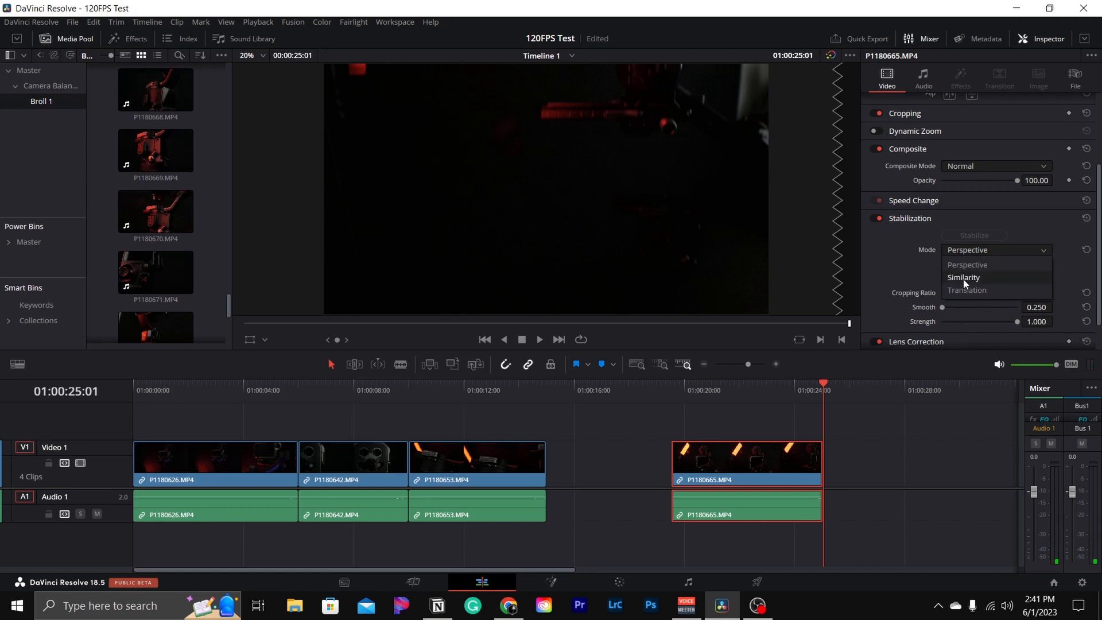
{"action": "left_click", "coordinate": [964, 278]}
{"action": "left_click", "coordinate": [972, 236]}
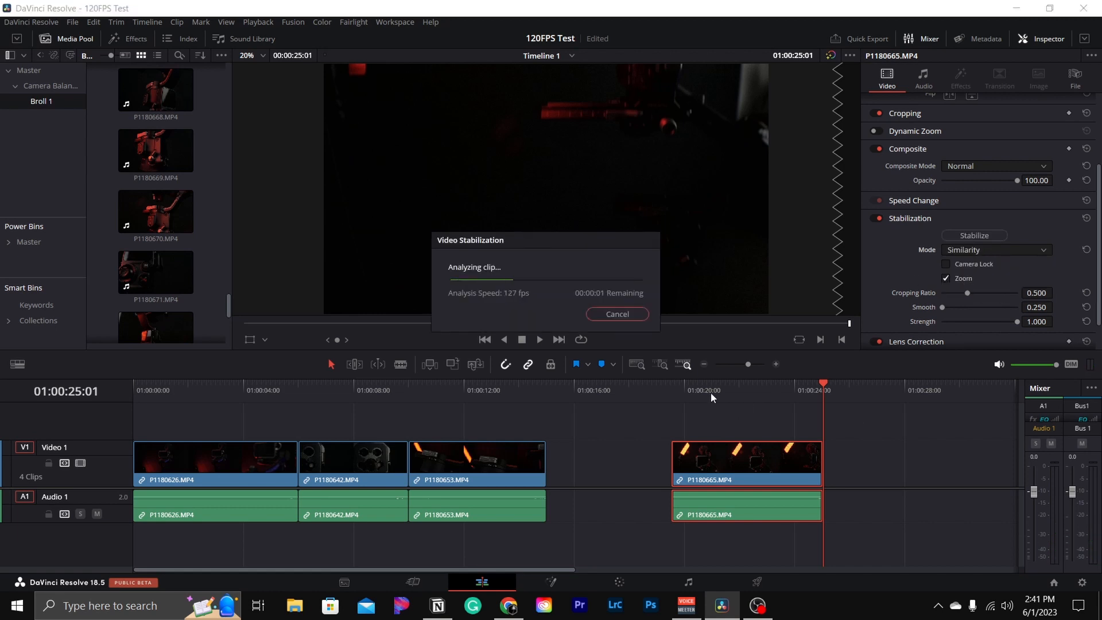
{"action": "left_click", "coordinate": [658, 390]}
{"action": "key", "text": "space"}
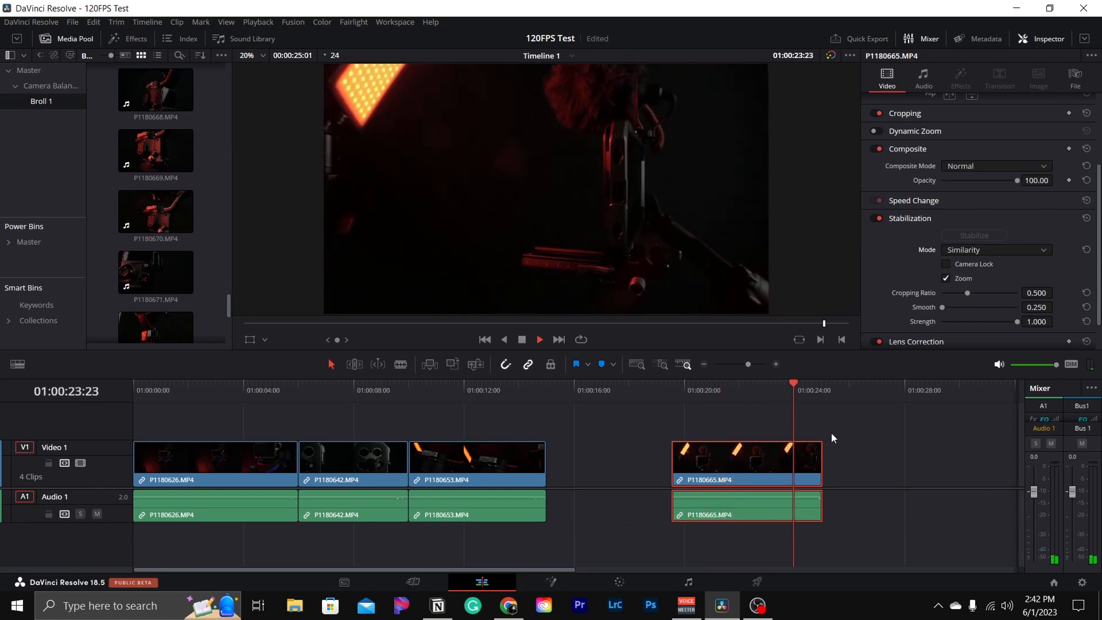
{"action": "key", "text": "space"}
- Switch the fourth clip's stabilization mode to Translation, stabilize it, and play it from its start
{"action": "left_click", "coordinate": [964, 251]}
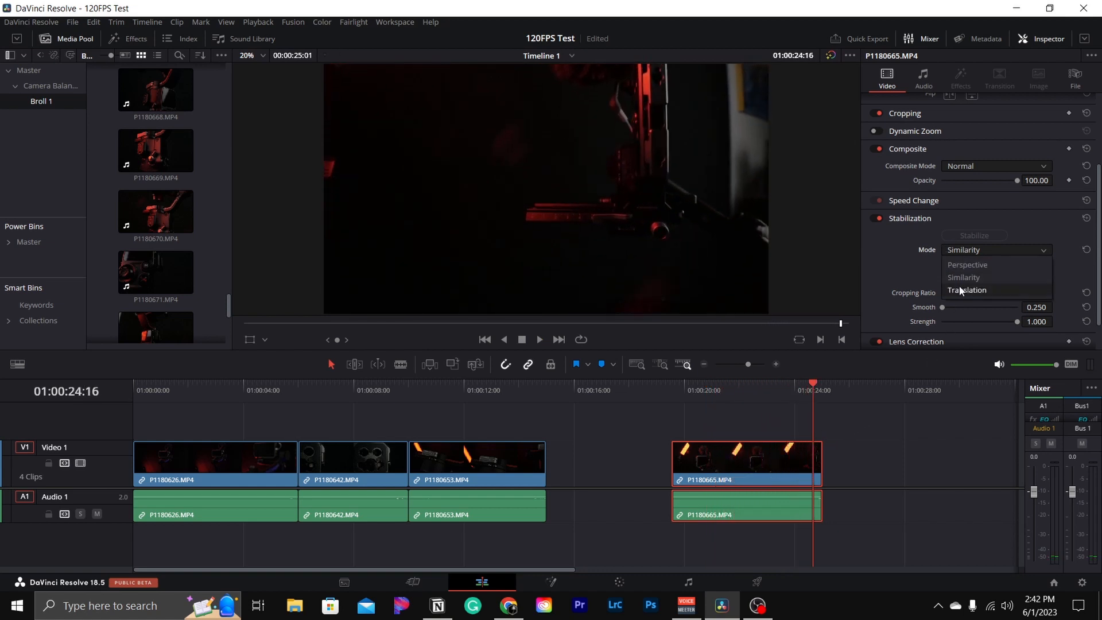
{"action": "left_click", "coordinate": [970, 265]}
{"action": "left_click", "coordinate": [974, 235]}
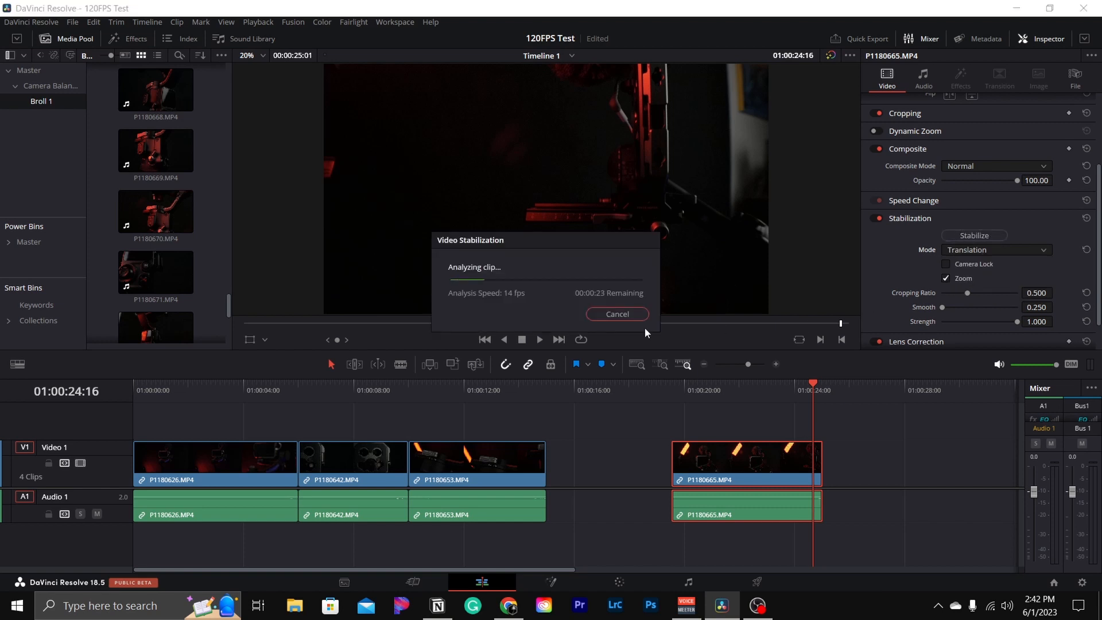
{"action": "left_click", "coordinate": [669, 390]}
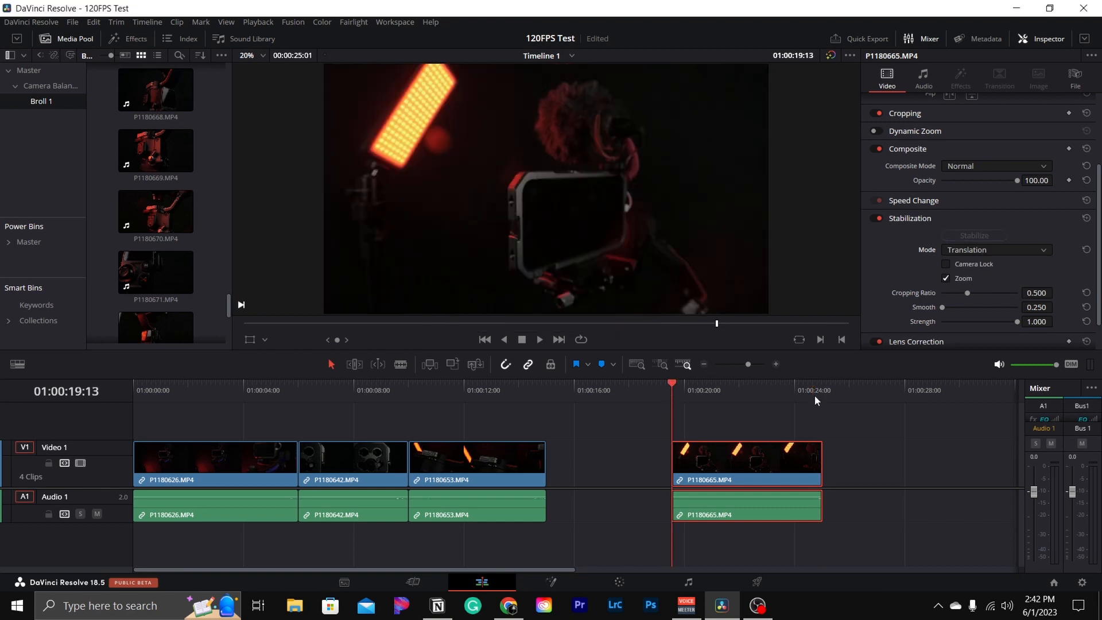
{"action": "key", "text": "space"}
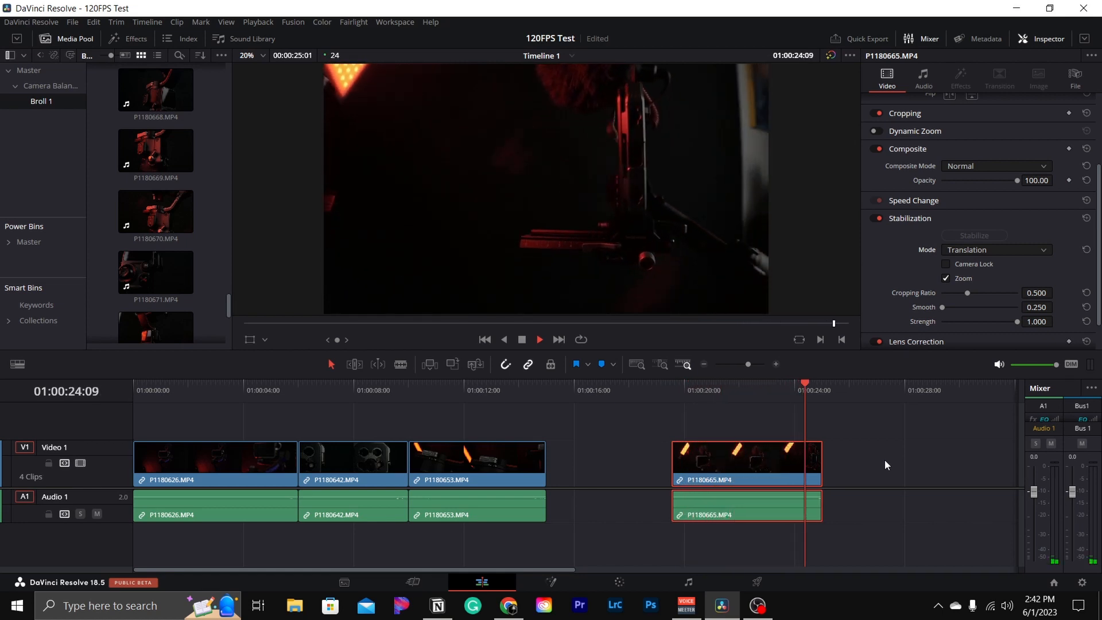
- Set the fourth clip's stabilization mode back to Similarity and stabilize it again
{"action": "left_click", "coordinate": [965, 252]}
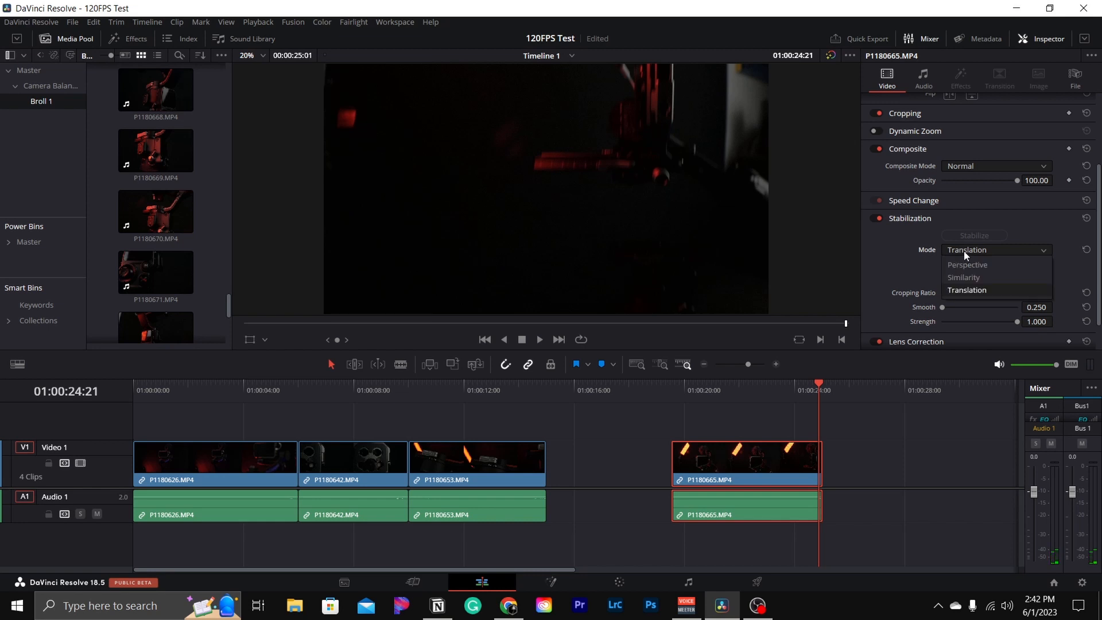
{"action": "left_click", "coordinate": [964, 277]}
{"action": "left_click", "coordinate": [970, 238]}
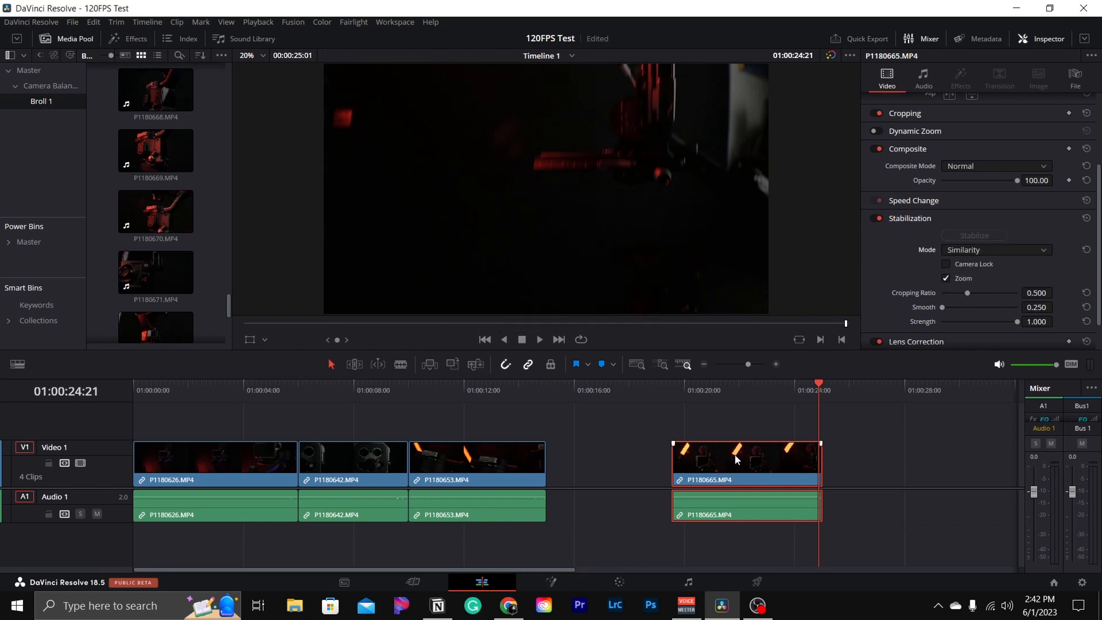
- Move the fourth clip left against the third clip and play the timeline from the start
{"action": "left_click_drag", "start_coordinate": [717, 455], "coordinate": [612, 454]}
{"action": "left_click", "coordinate": [605, 392]}
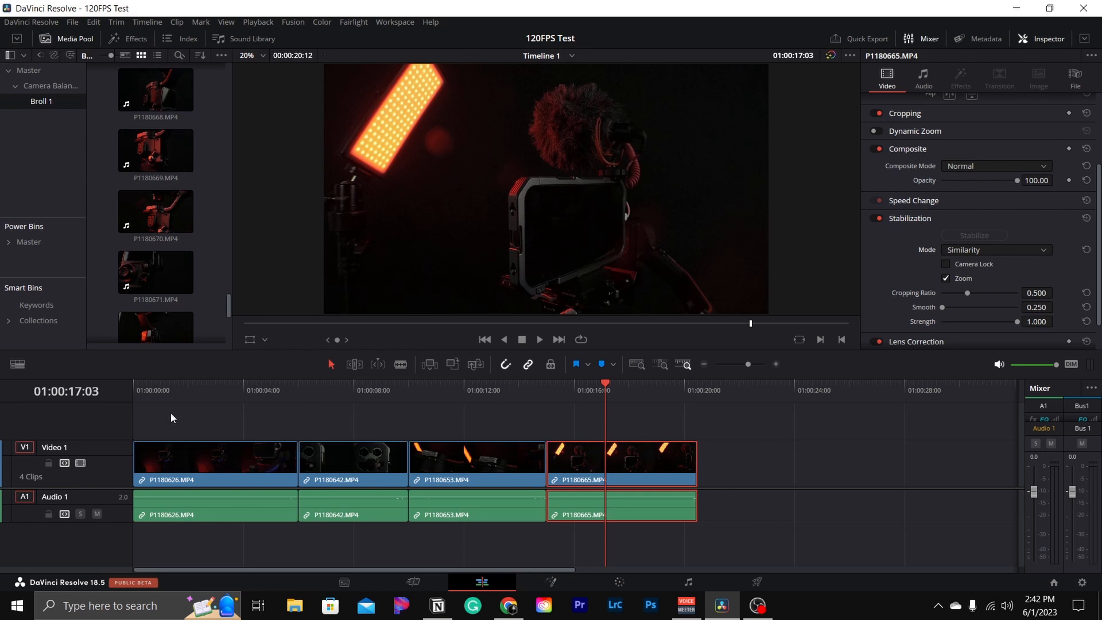
{"action": "left_click", "coordinate": [137, 391]}
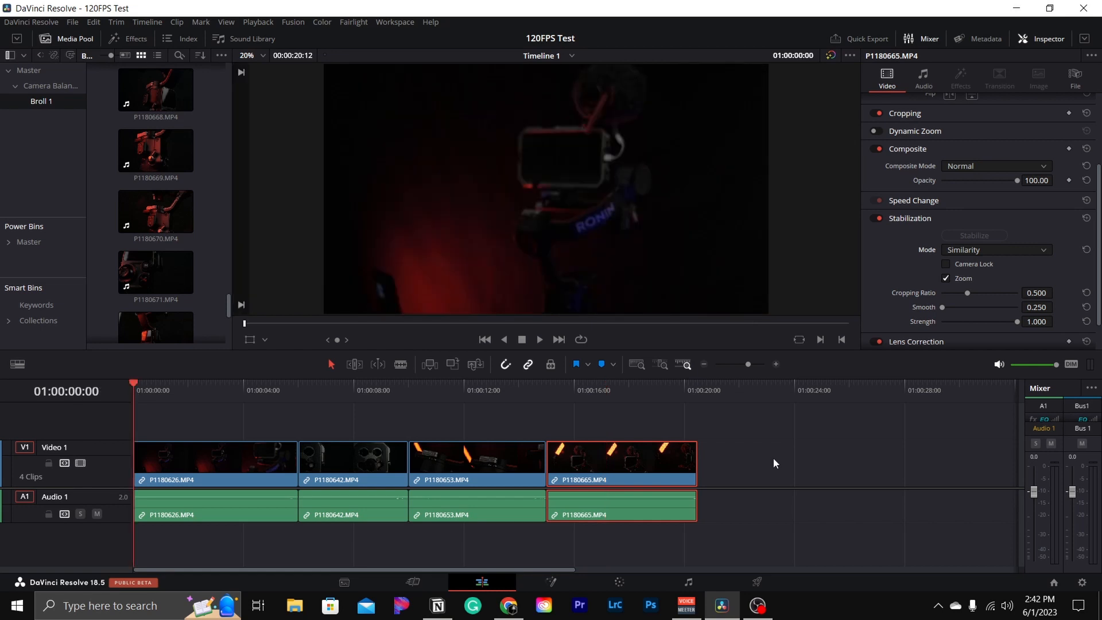
{"action": "key", "text": "space"}
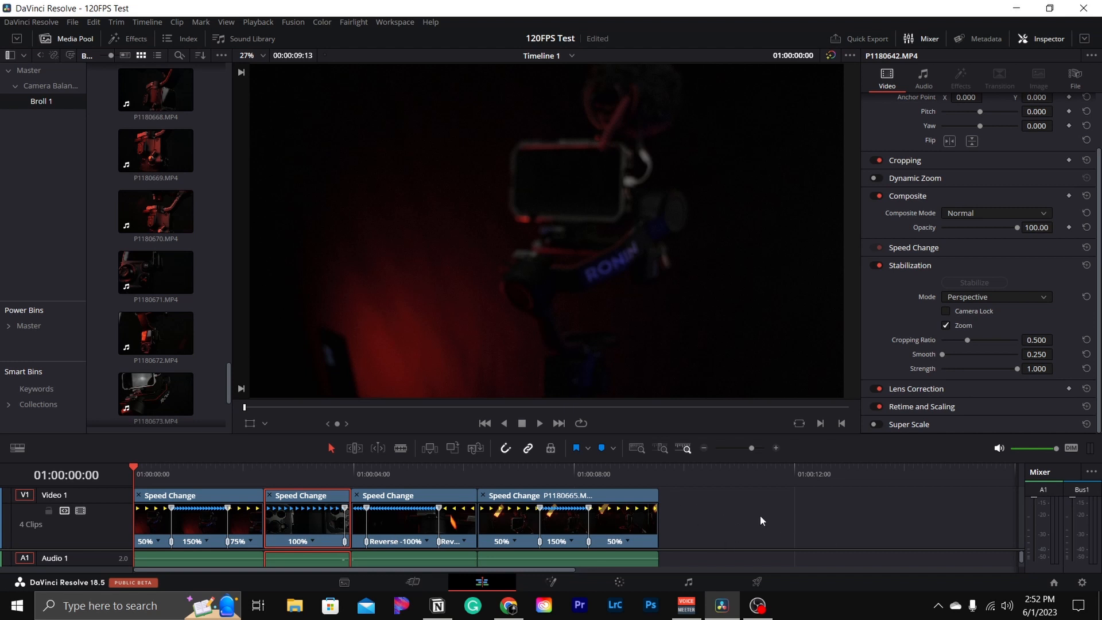
{"action": "key", "text": "space"}
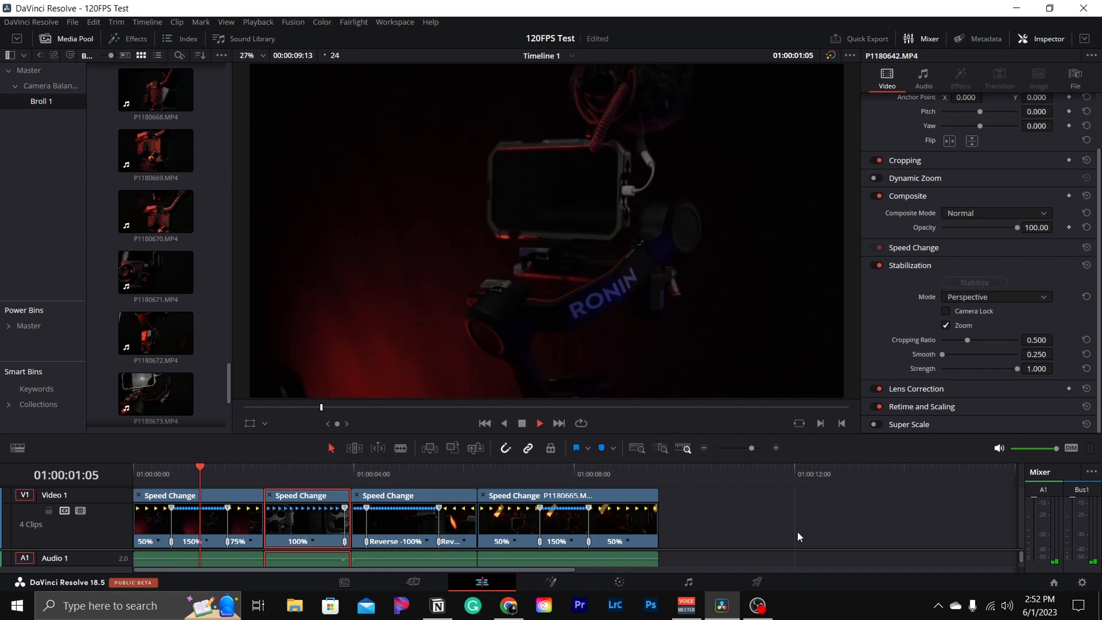